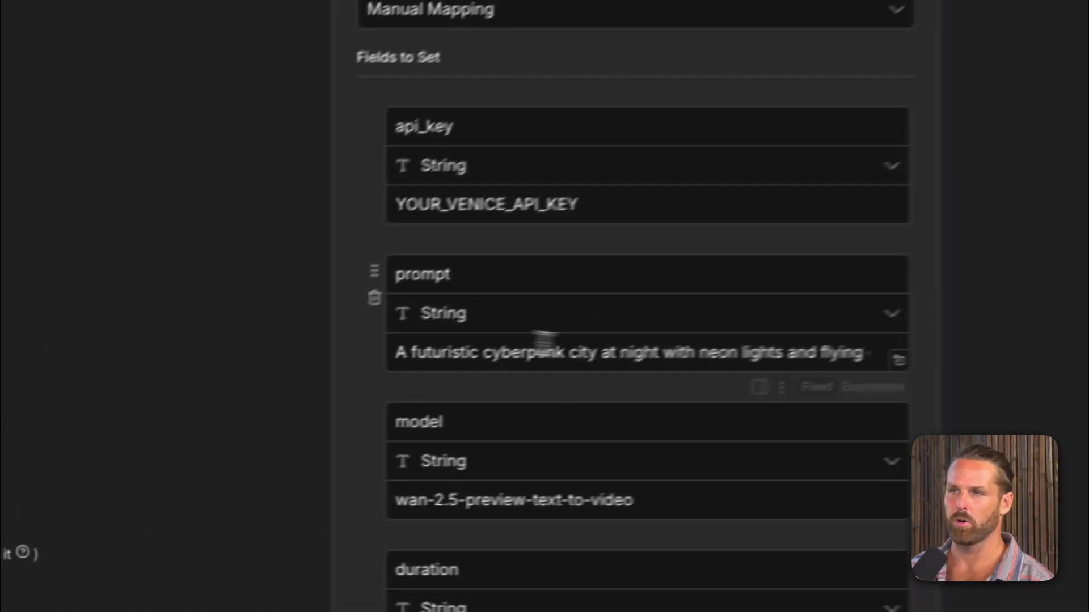
# Start generating a new API key on the Venice API keys page.
pyautogui.moveTo(357, 372); pyautogui.dragTo(760, 372)
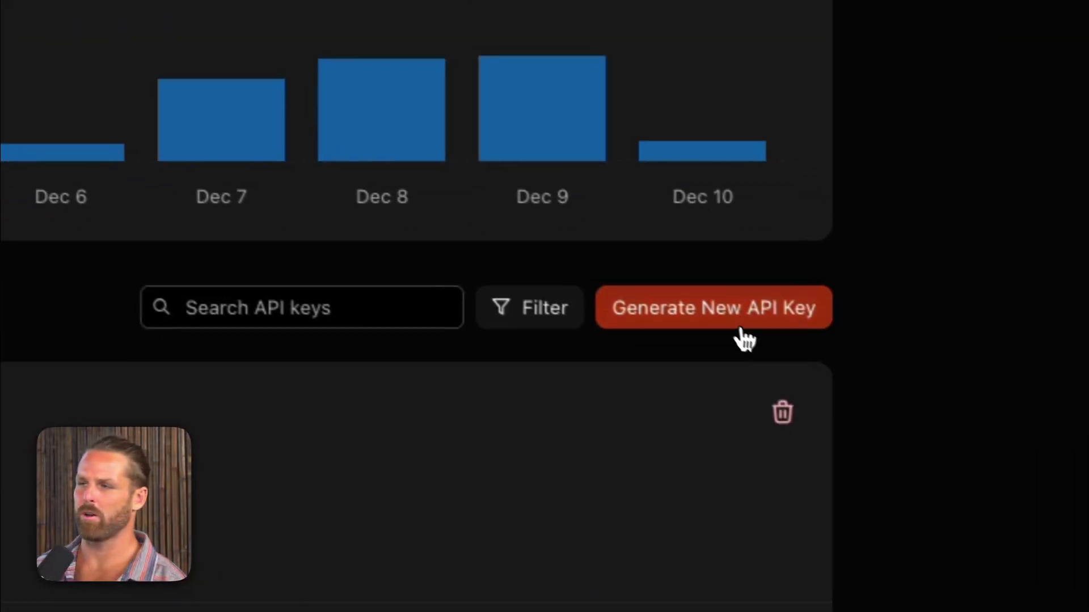
pyautogui.click(713, 298)
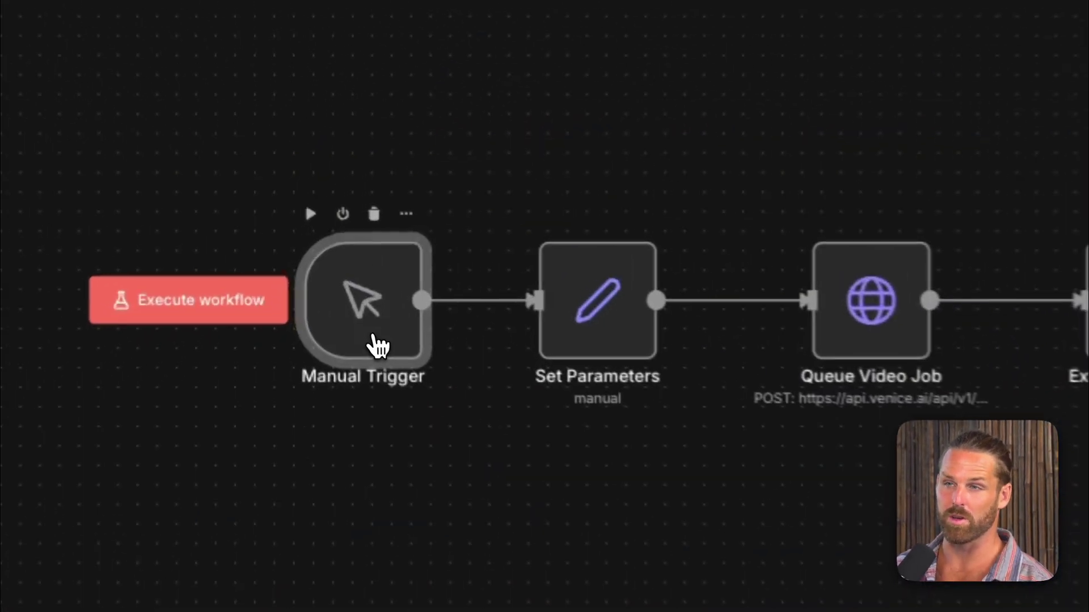
# Open the Set Parameters node and review its api_key, prompt, model and duration fields.
pyautogui.moveTo(299, 273)
pyautogui.mouseDown()
pyautogui.moveTo(300, 261)
pyautogui.moveTo(290, 265)
pyautogui.mouseUp()
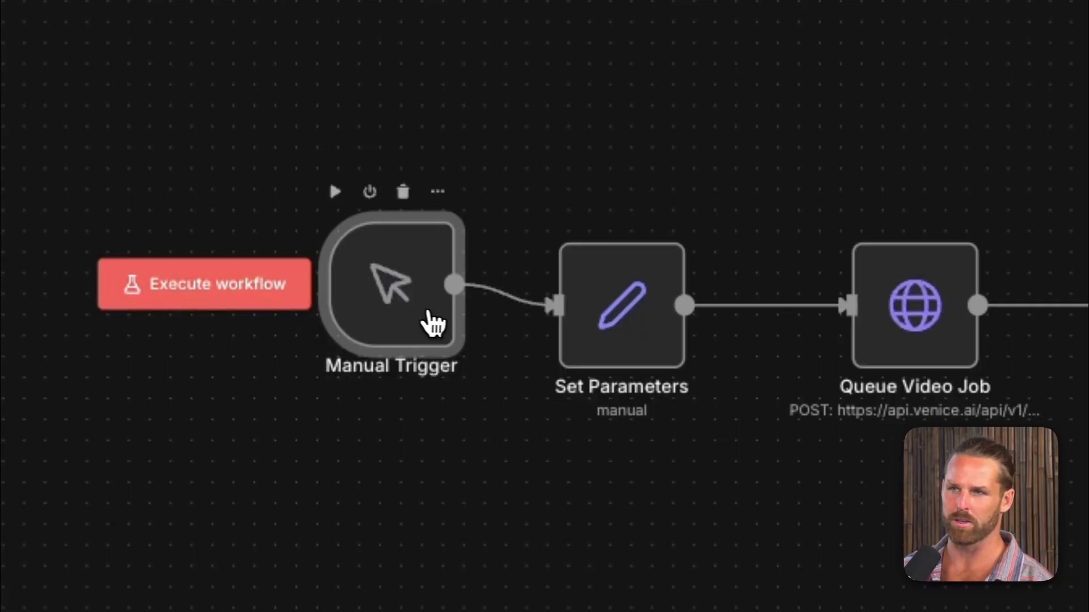
pyautogui.moveTo(433, 324); pyautogui.dragTo(389, 328)
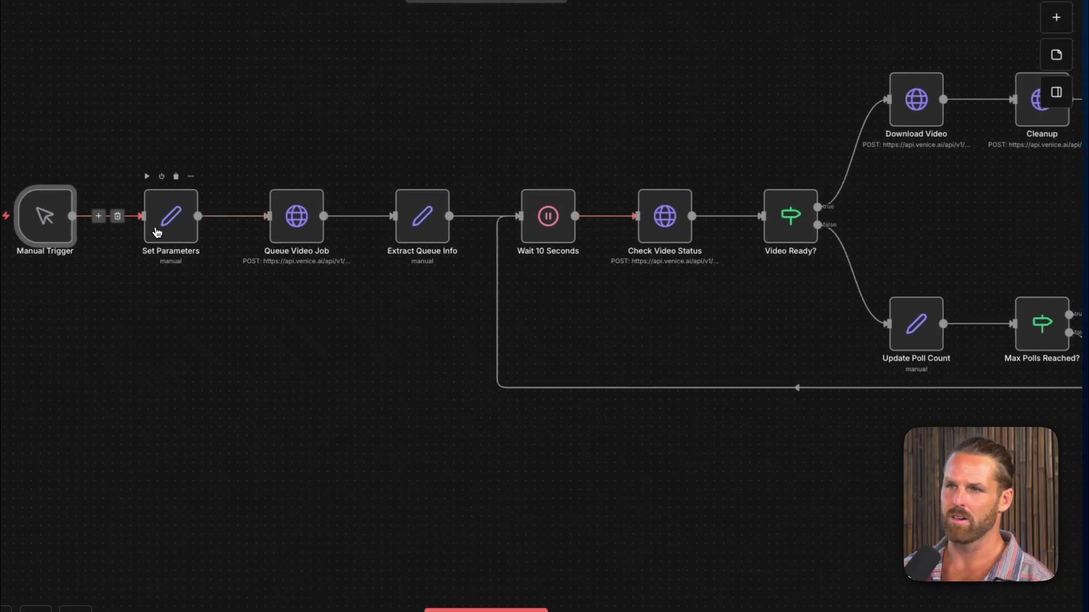
pyautogui.doubleClick(157, 233)
pyautogui.click(319, 95)
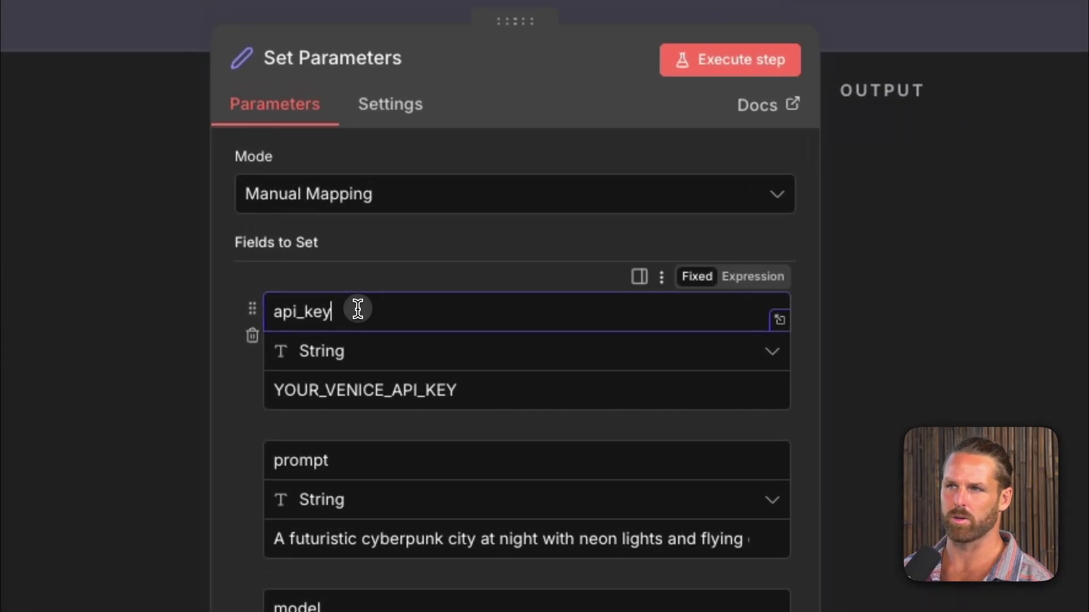
pyautogui.moveTo(495, 393); pyautogui.dragTo(224, 412)
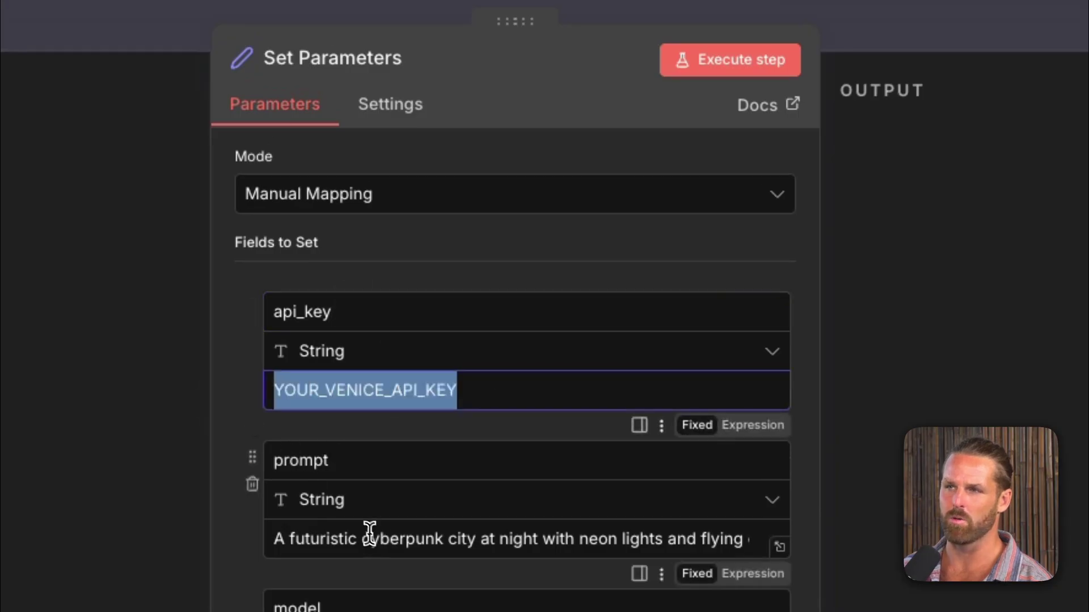
pyautogui.doubleClick(369, 536)
pyautogui.click(599, 293)
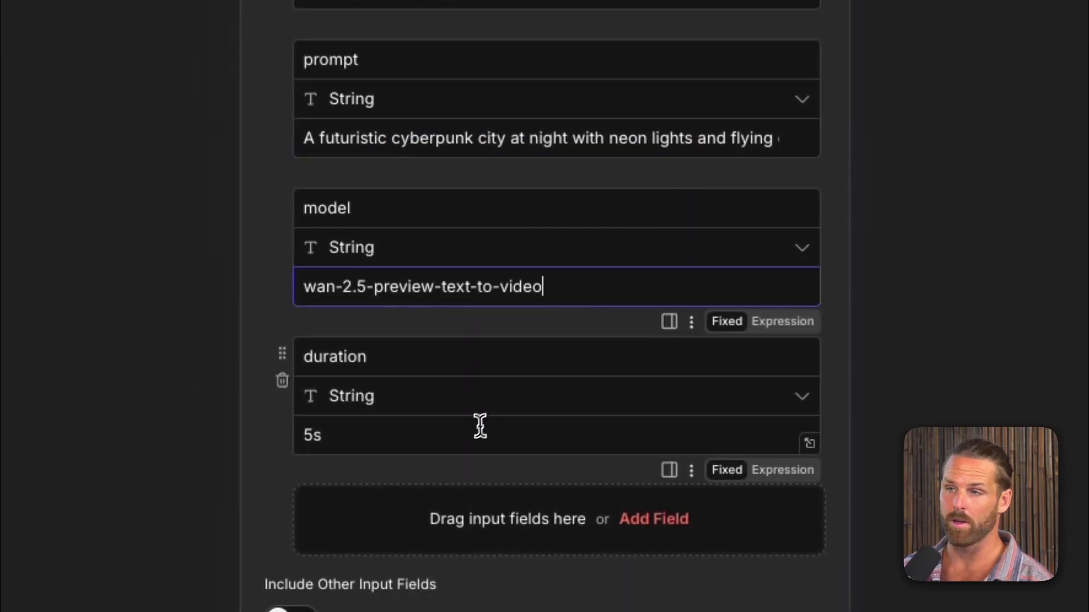
pyautogui.click(307, 451)
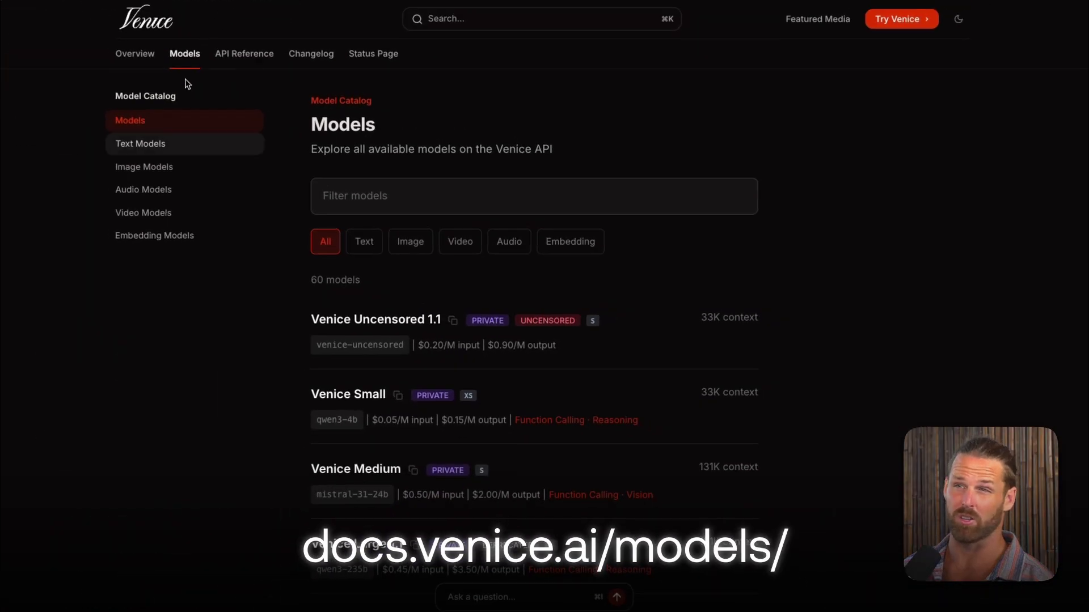
# Switch to the Venice model documentation and browse the Video Models list.
pyautogui.click(142, 213)
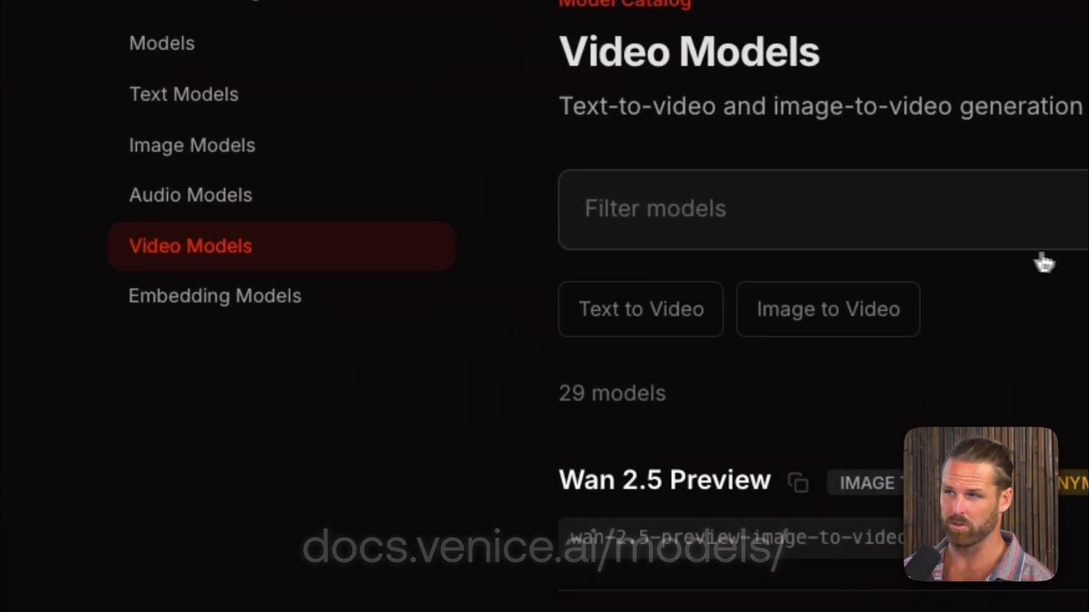
pyautogui.scroll(-2, 1042, 261)
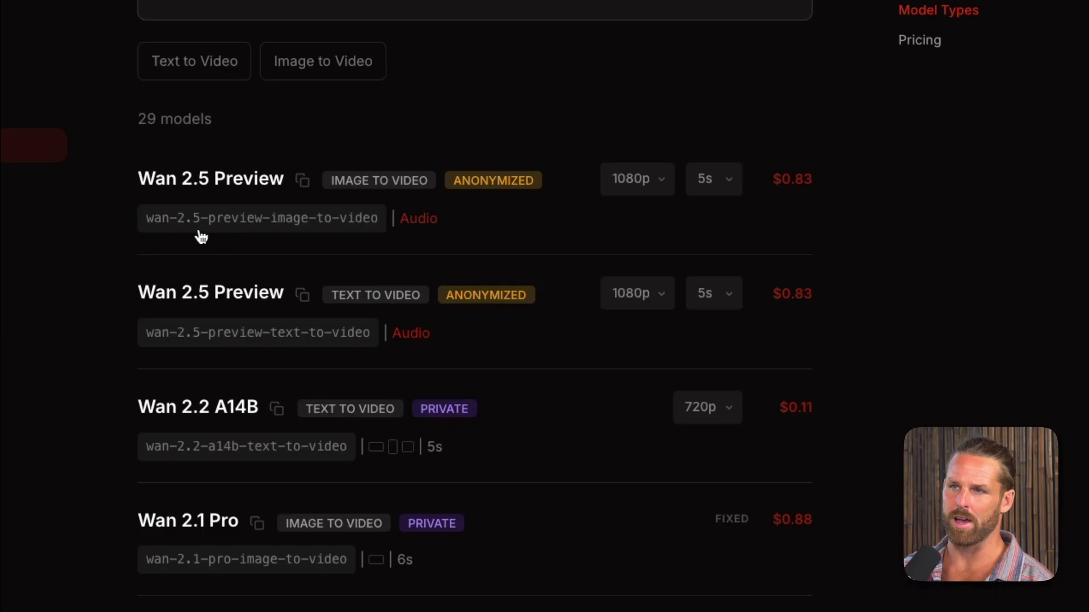
pyautogui.scroll(-1, 349, 231)
# Check the duration and resolution options of the Wan 2.5 Preview image-to-video model and choose 10s to see its price.
pyautogui.click(704, 129)
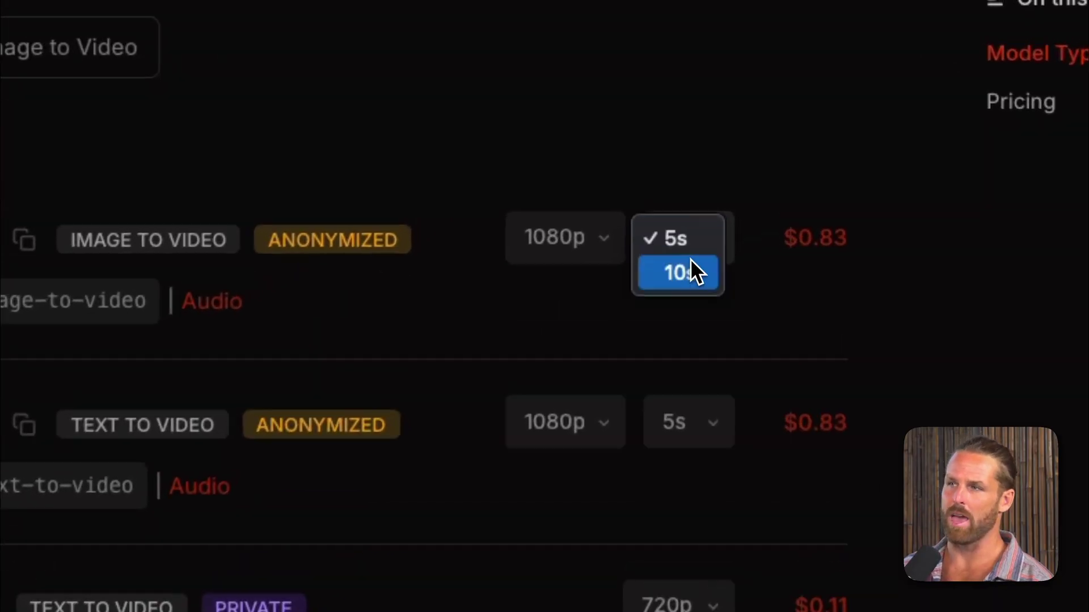
pyautogui.click(805, 152)
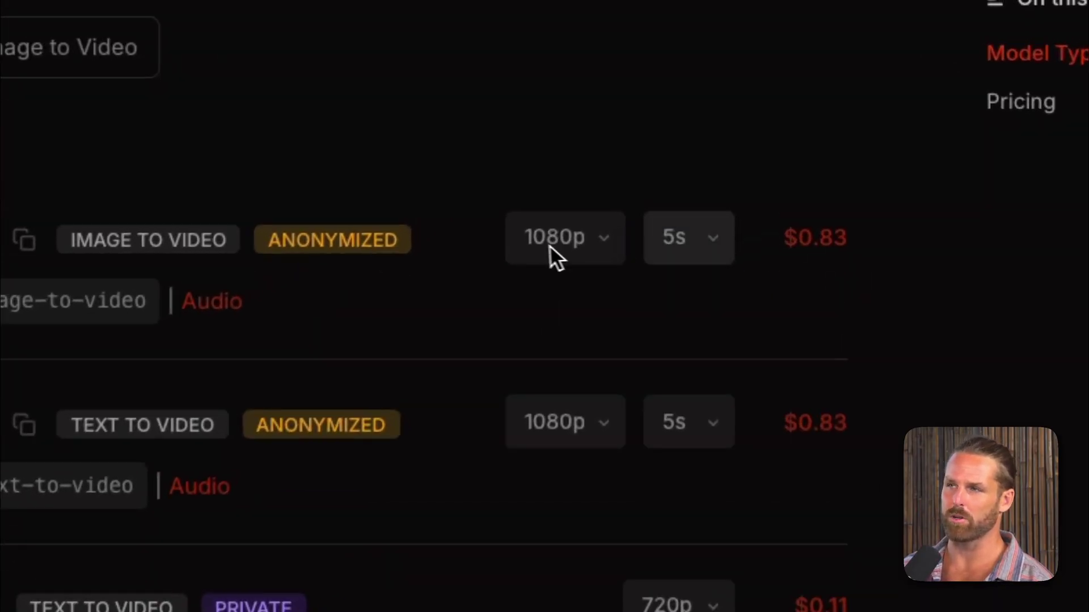
pyautogui.click(549, 247)
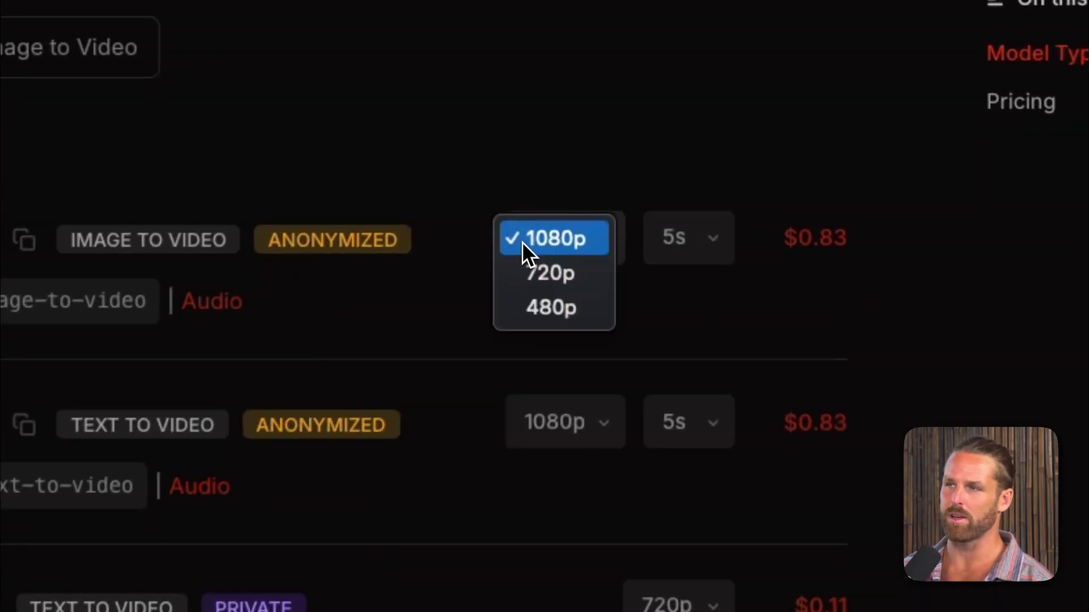
pyautogui.click(675, 237)
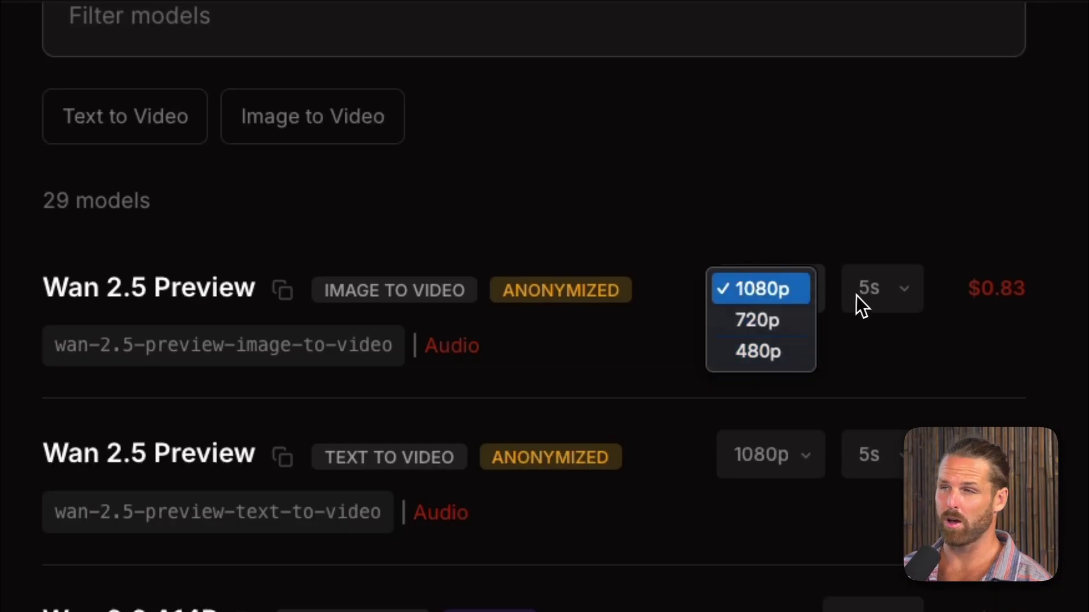
pyautogui.click(867, 294)
pyautogui.click(872, 292)
pyautogui.click(876, 315)
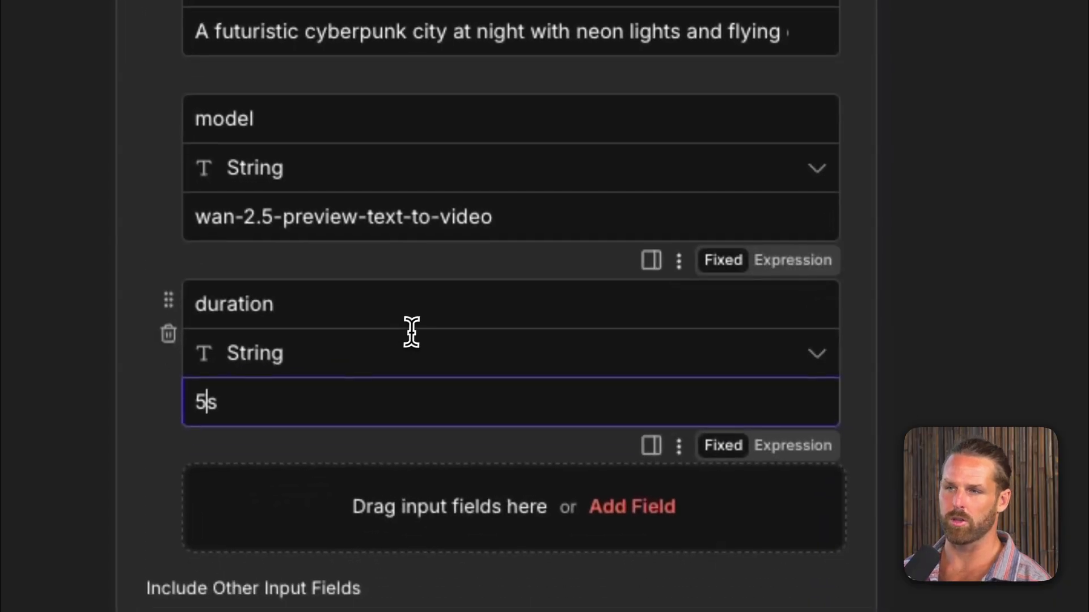
# Set the duration field in the Set Parameters node to 10s.
pyautogui.press('BackSpace')
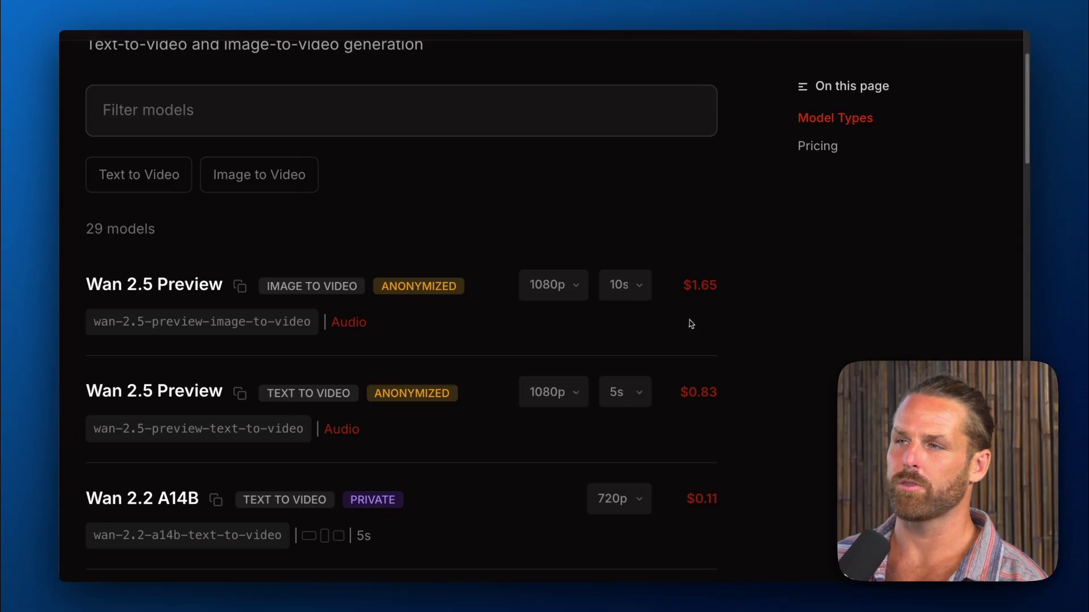
# Open the Video Quote API reference linked in the Pricing section and read through its request parameters.
pyautogui.scroll(-3, 703, 318)
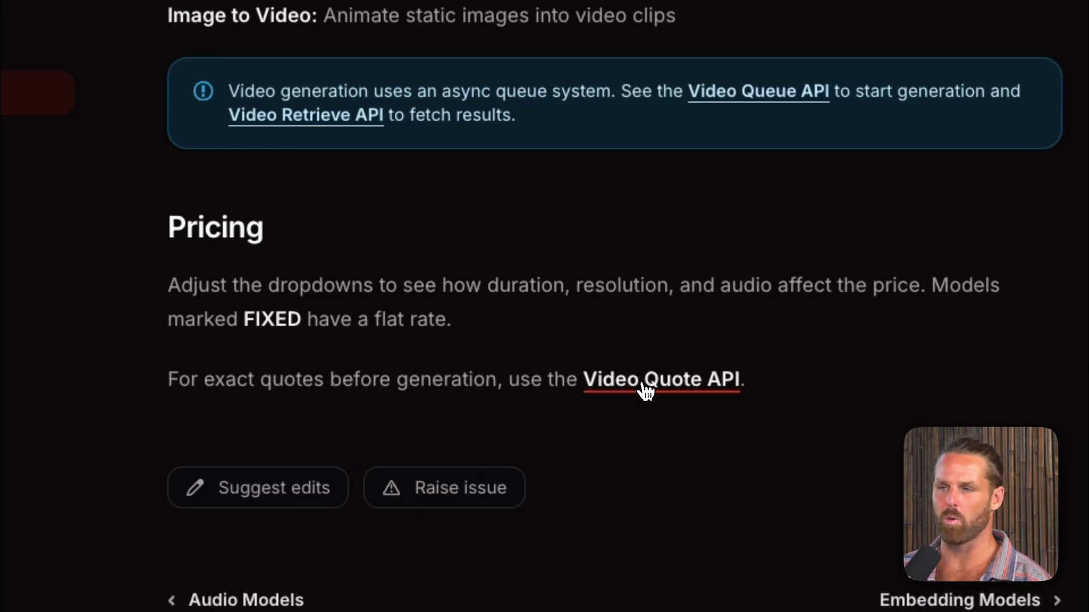
pyautogui.click(645, 390)
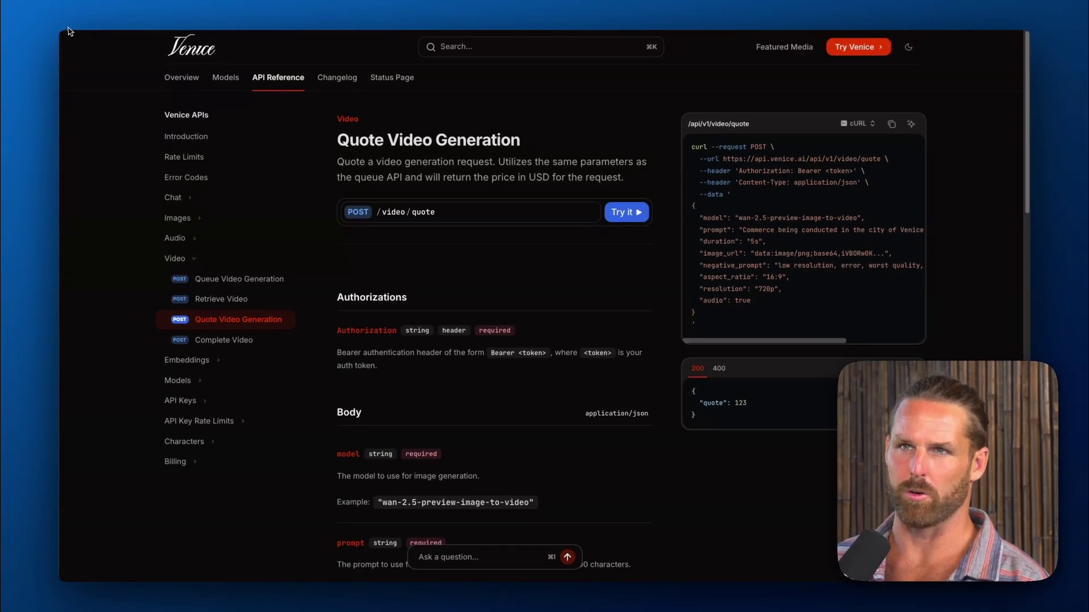
pyautogui.scroll(-15, 381, 150)
pyautogui.scroll(3, 428, 169)
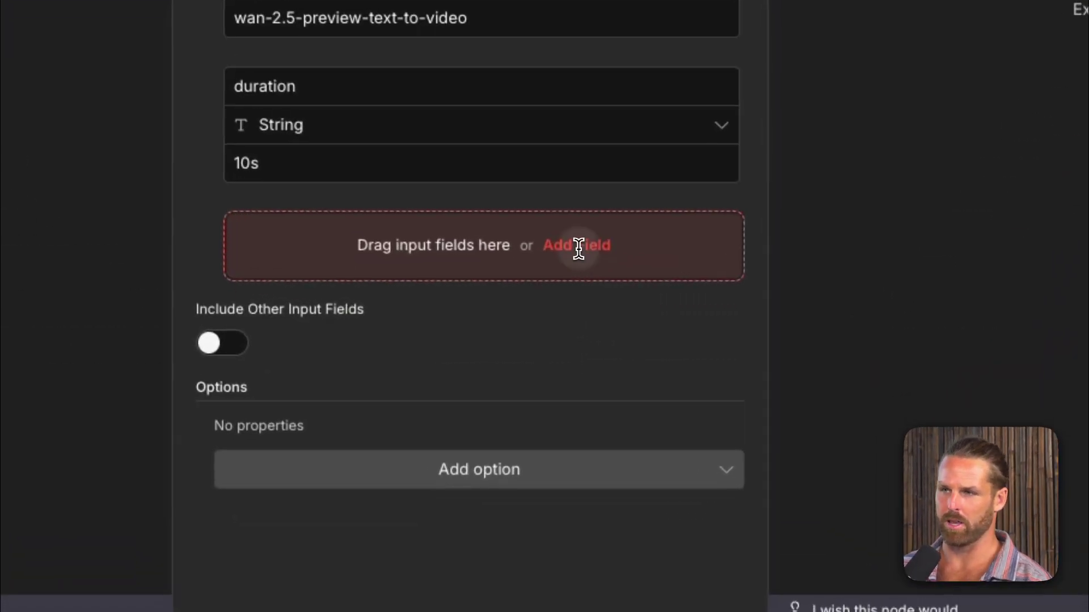
# Add a string field named resolution with the value 720p to the Set Parameters node.
pyautogui.click(587, 467)
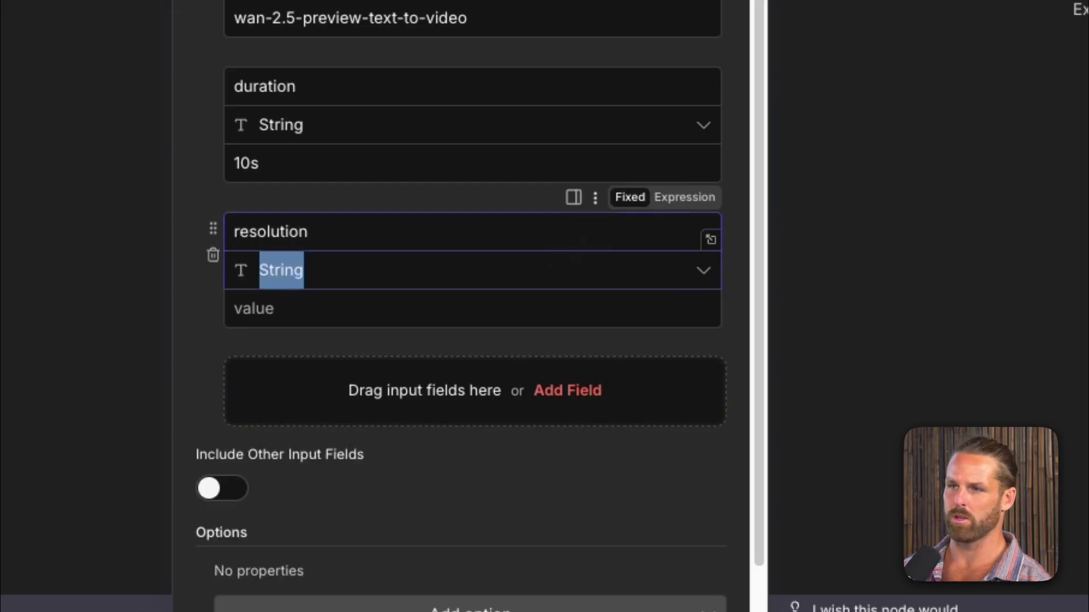
pyautogui.press('Tab')
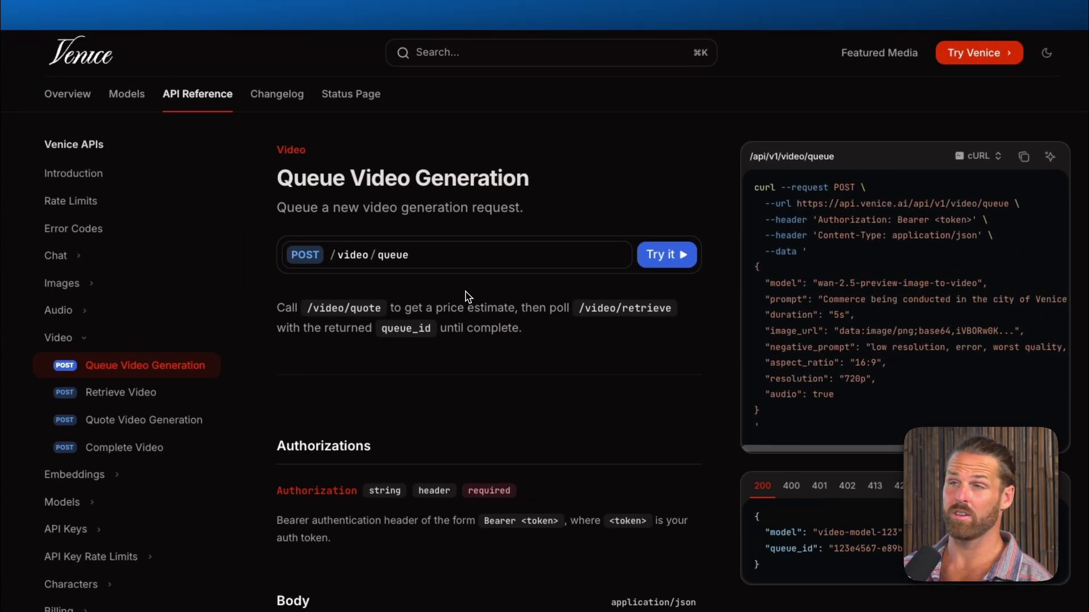
# Read the Queue Video Generation body parameters in the Venice API reference, including duration, image_url, negative_prompt, aspect_ratio and resolution.
pyautogui.scroll(-6, 418, 322)
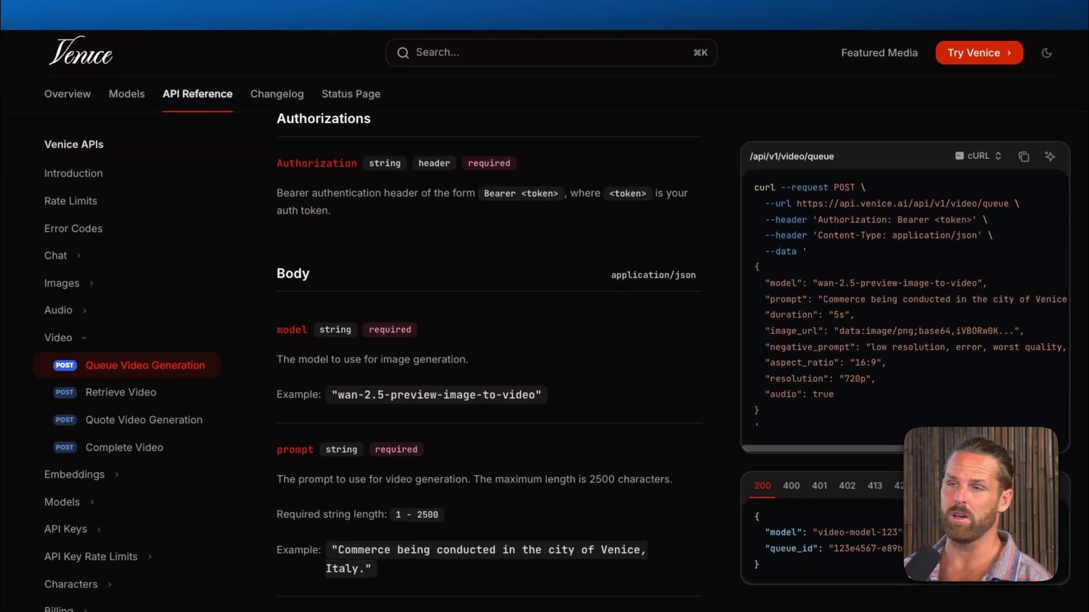
pyautogui.scroll(-1, 418, 323)
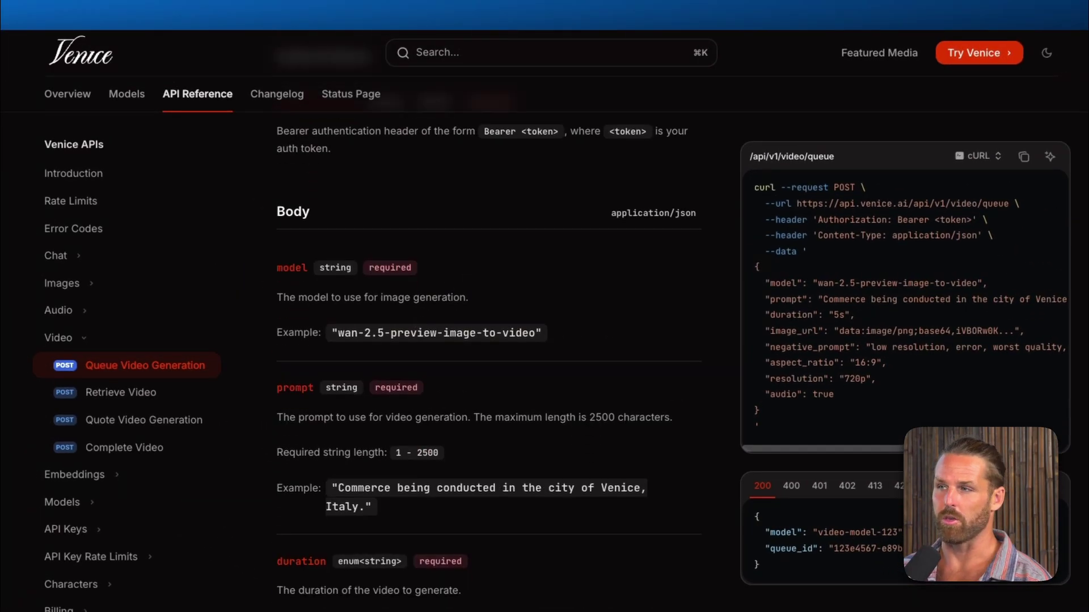
pyautogui.scroll(-1, 488, 321)
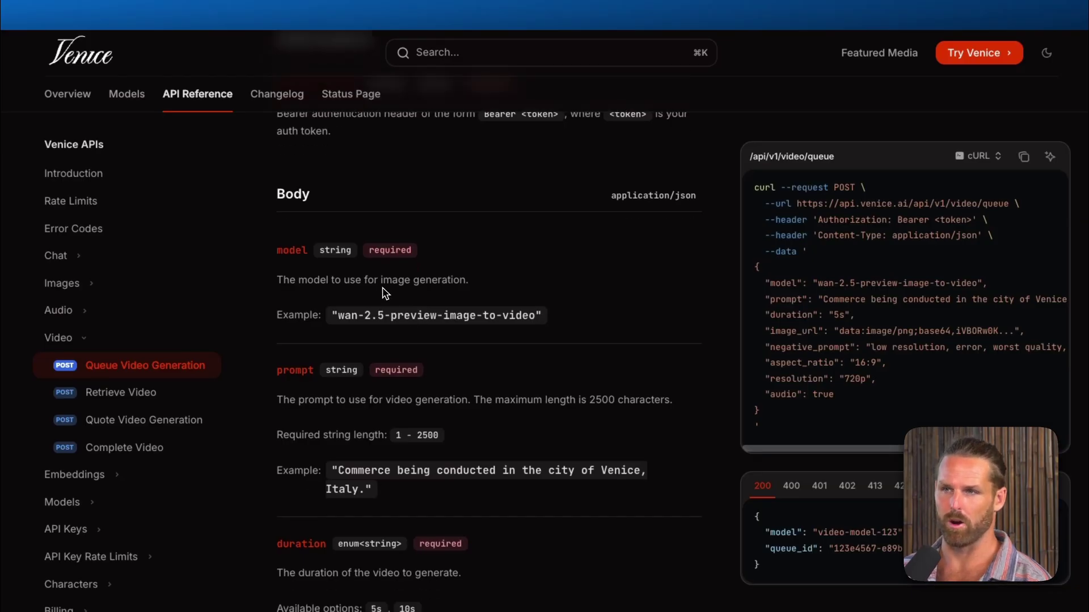
pyautogui.scroll(-5, 381, 290)
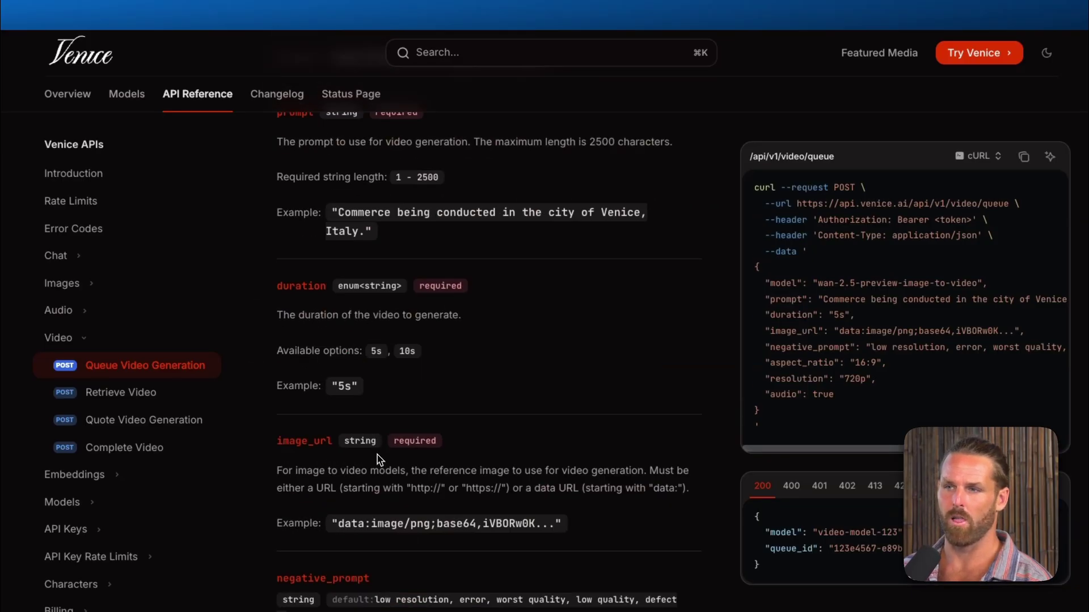
pyautogui.moveTo(289, 441); pyautogui.dragTo(407, 439)
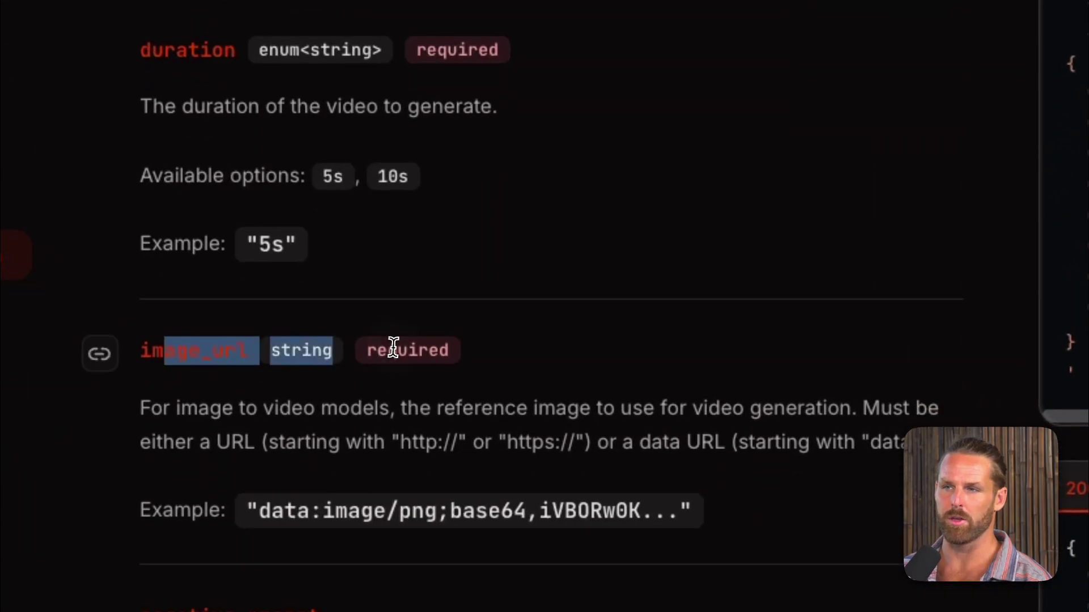
pyautogui.click(394, 395)
pyautogui.scroll(-5, 394, 399)
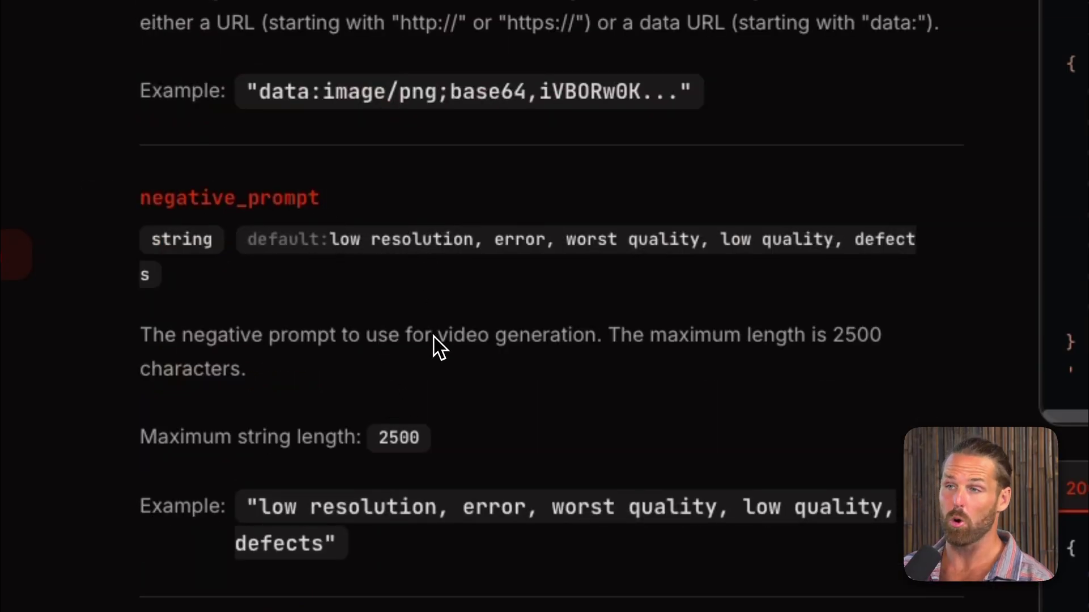
pyautogui.scroll(-5, 427, 347)
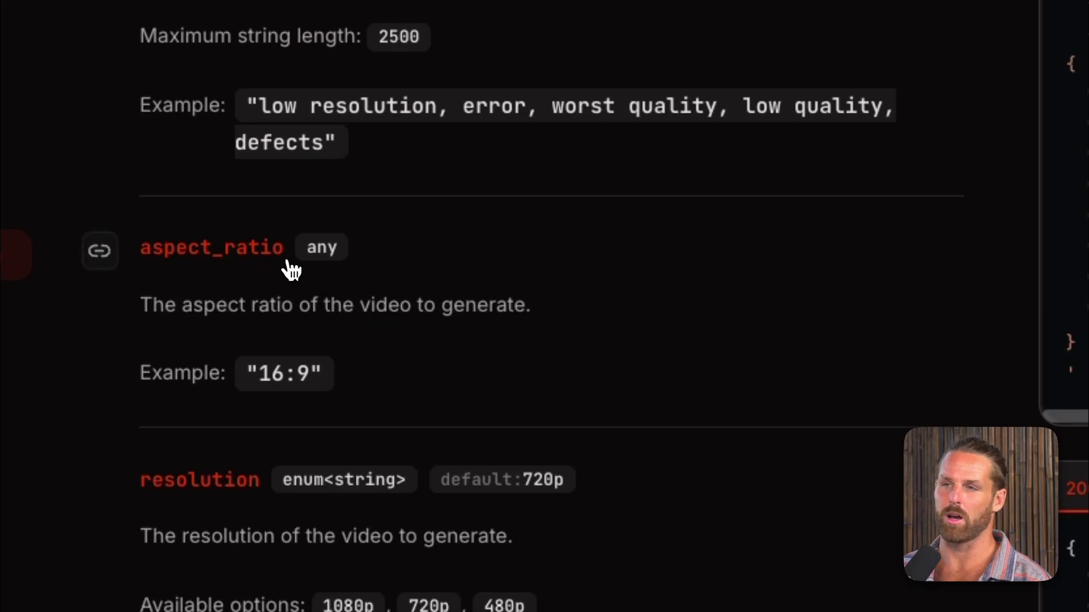
pyautogui.scroll(-5, 113, 268)
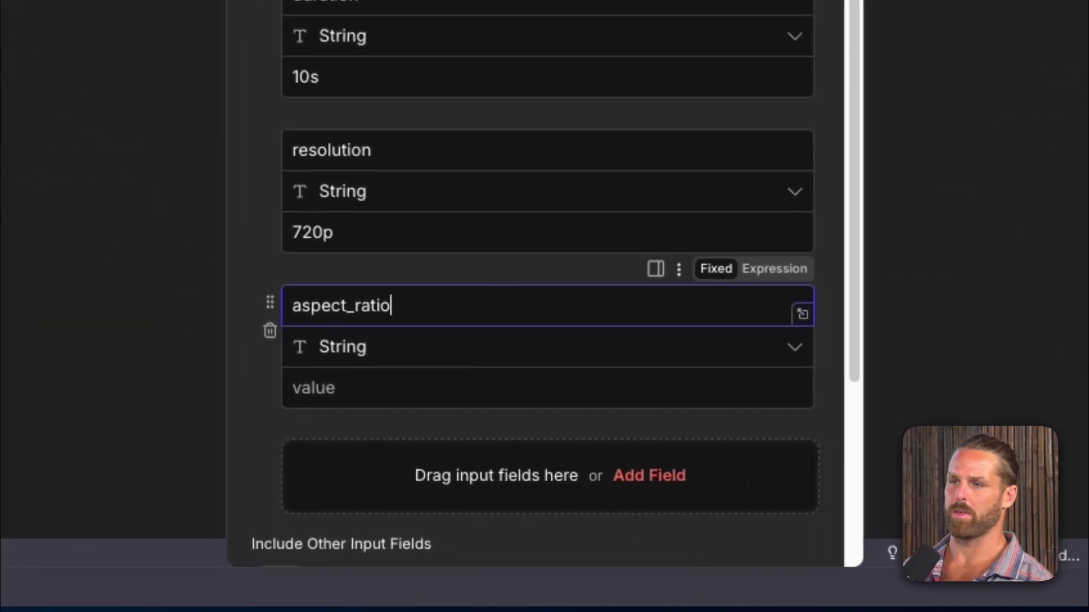
# Add a string field named aspect_ratio with the value 16:9 to the Set Parameters node.
pyautogui.click(496, 374)
pyautogui.write('16:9')
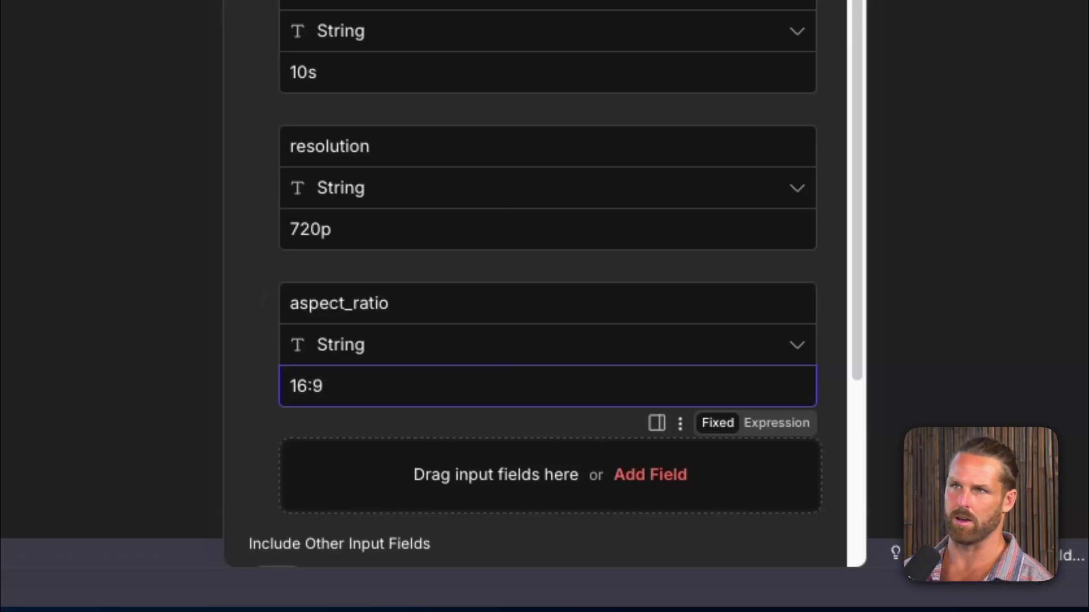
# Review the prompt and API key placeholder values in the Set Parameters node, and return to the workflow canvas.
pyautogui.scroll(-1, 509, 317)
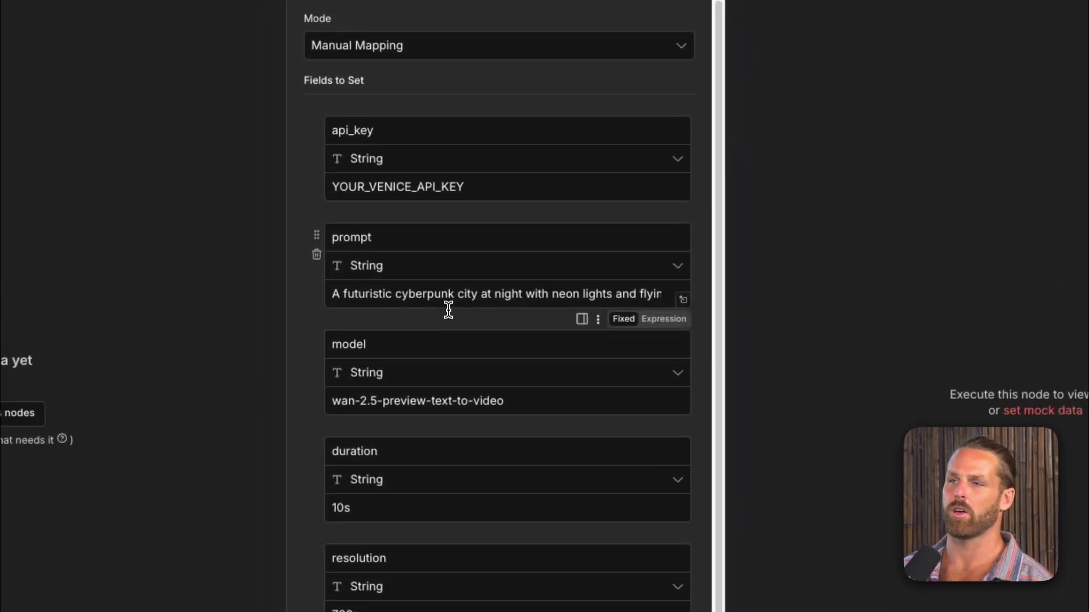
pyautogui.tripleClick(446, 294)
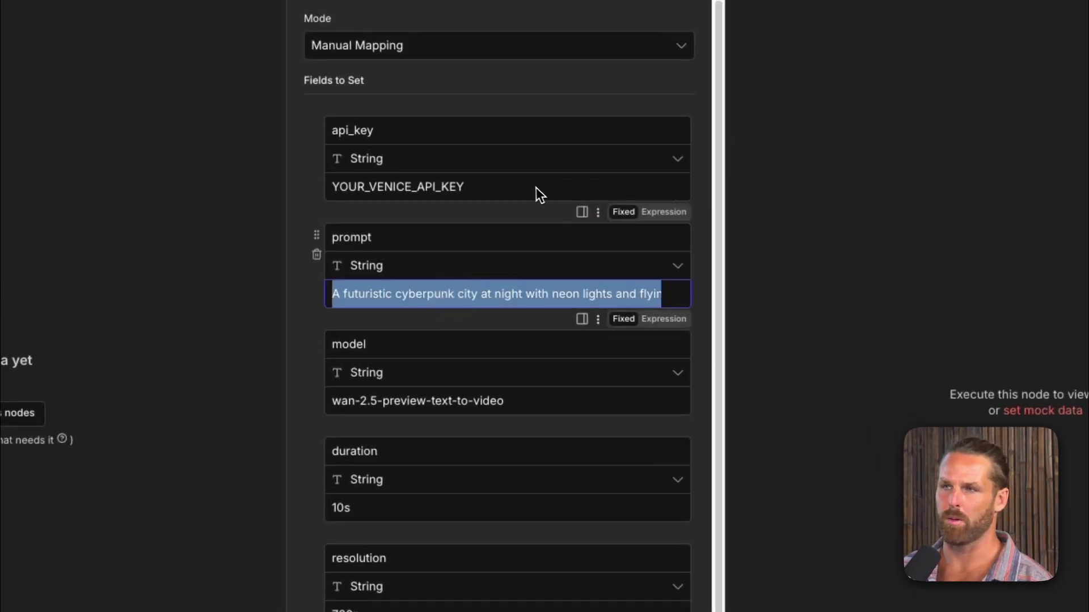
pyautogui.tripleClick(513, 182)
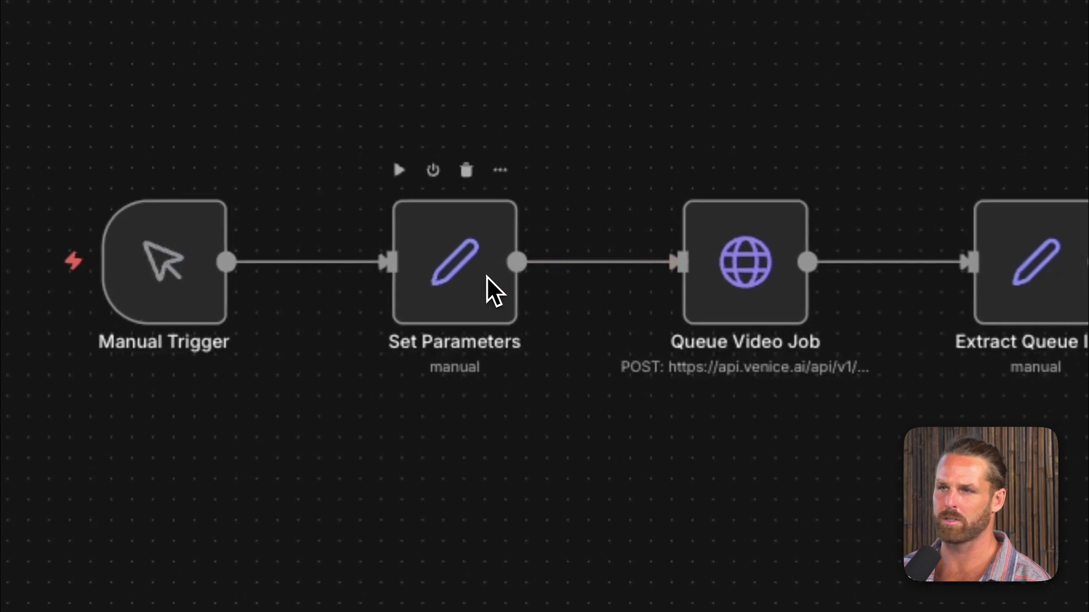
# Review the Queue Video Job node's request URL and JSON body with model, prompt and duration, and return to the canvas.
pyautogui.doubleClick(734, 284)
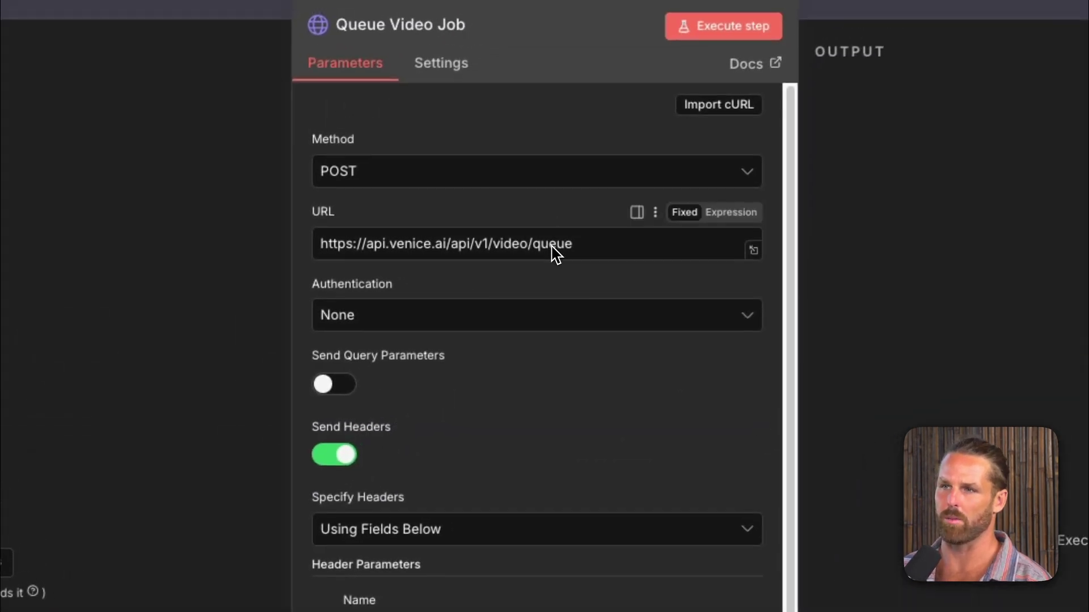
pyautogui.scroll(-10, 554, 254)
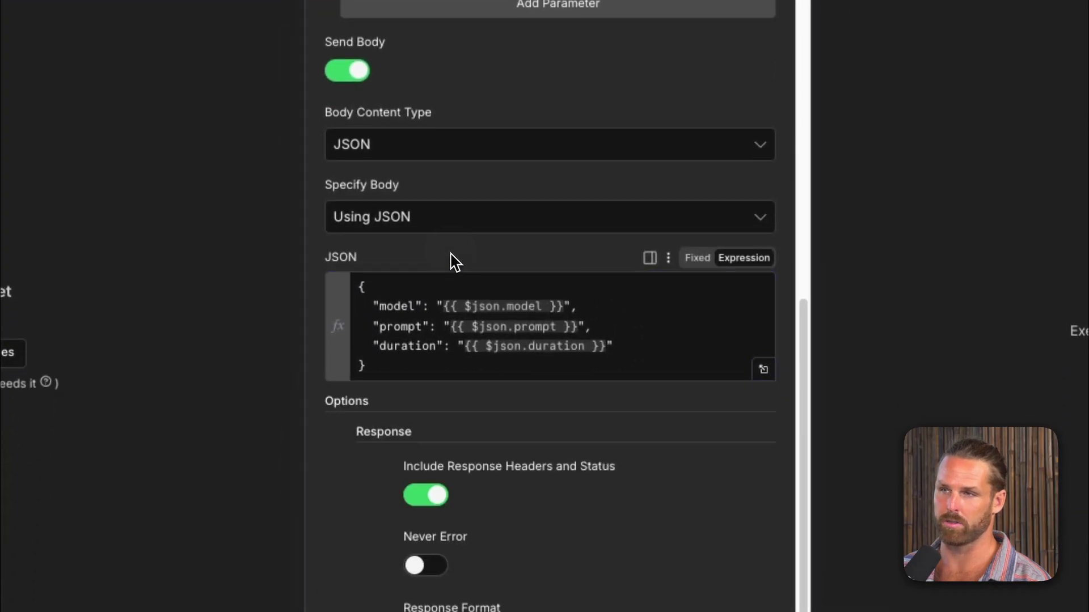
pyautogui.click(543, 3)
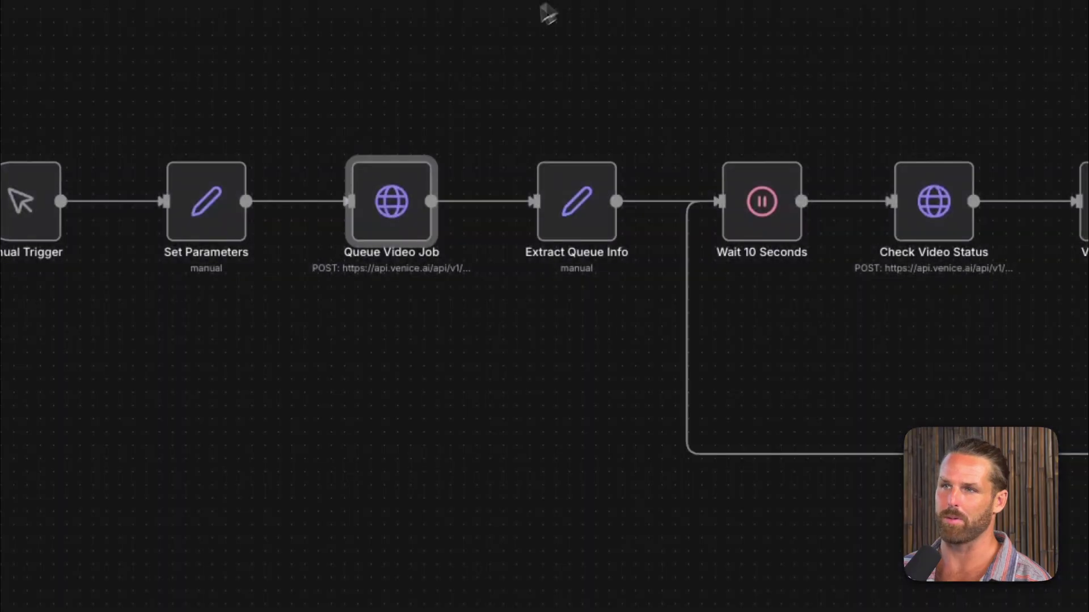
# Examine the Extract Queue Info node's fields: queue_id, model, status and poll_count, and return to the canvas.
pyautogui.click(583, 194)
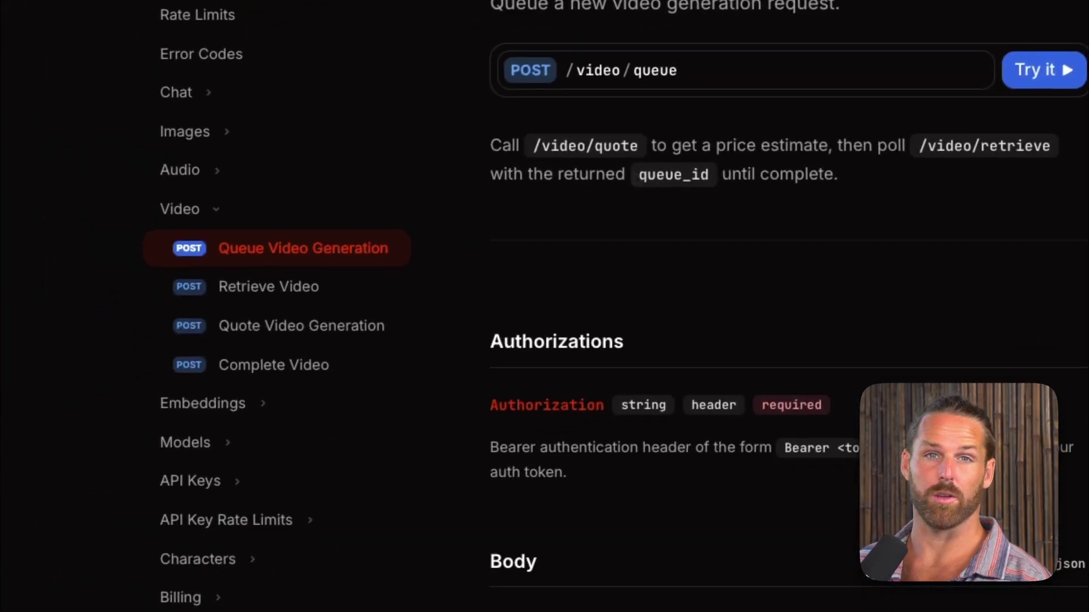
pyautogui.click(329, 306)
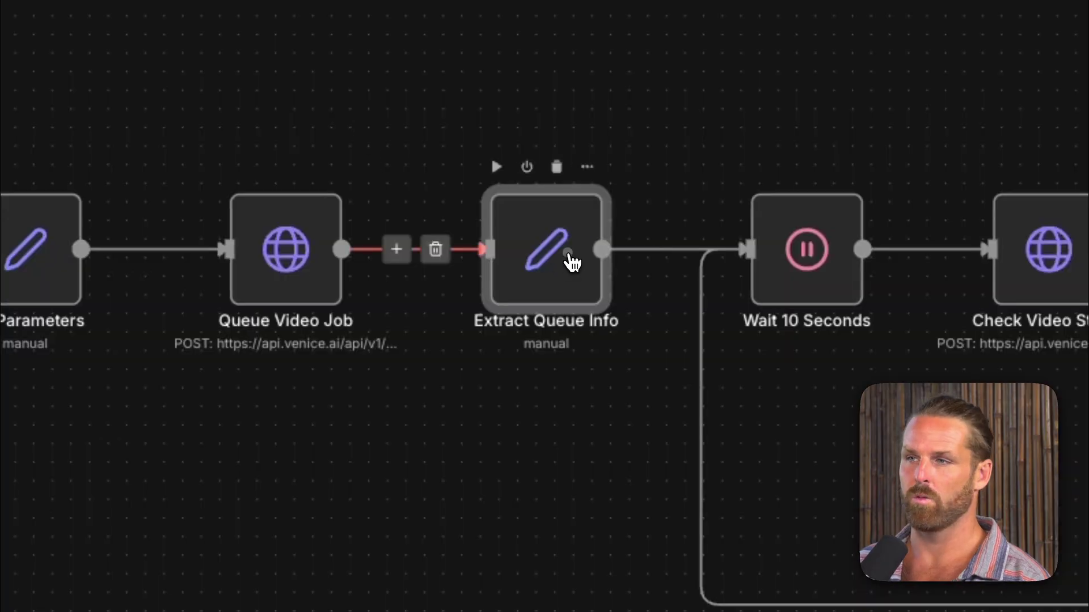
pyautogui.doubleClick(571, 262)
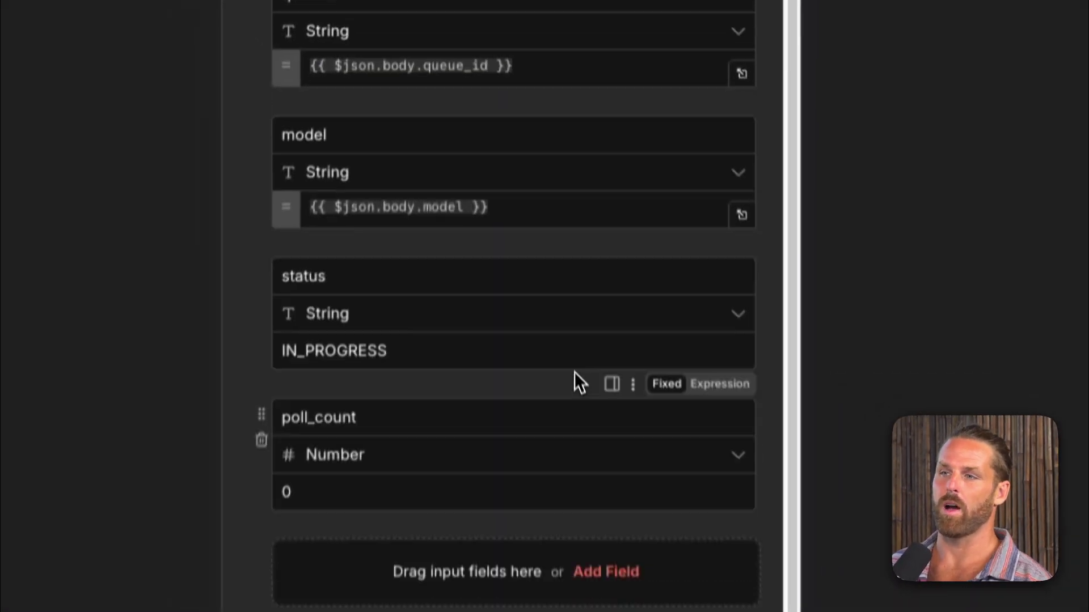
pyautogui.scroll(-2, 567, 352)
pyautogui.click(518, 260)
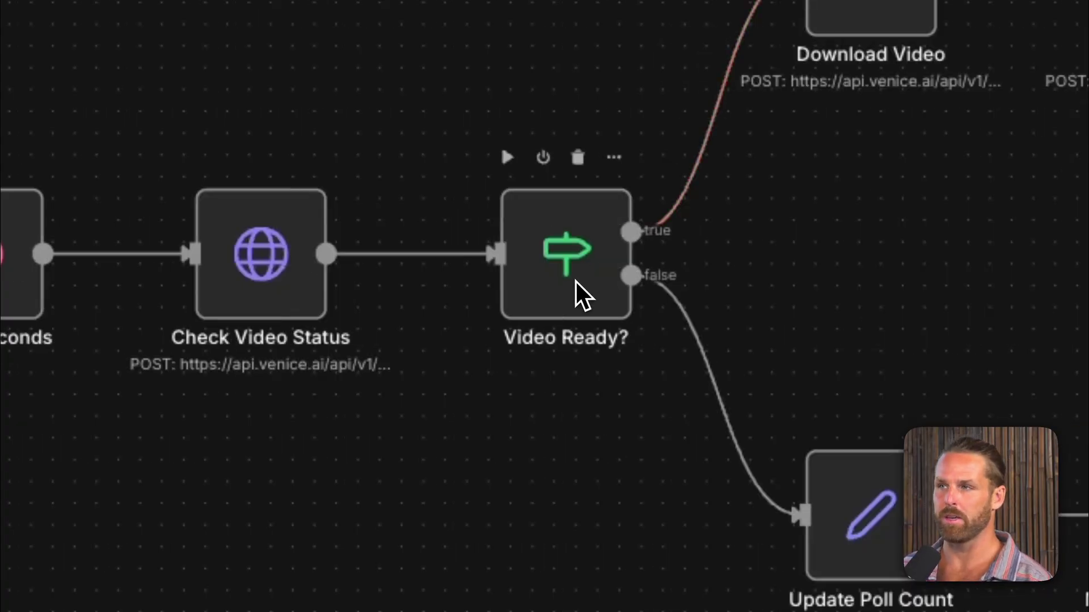
# Trace the Video Ready? branches through Download Video, Cleanup and Max Polls Reached?, and move the Timeout Error node lower on the canvas.
pyautogui.click(652, 250)
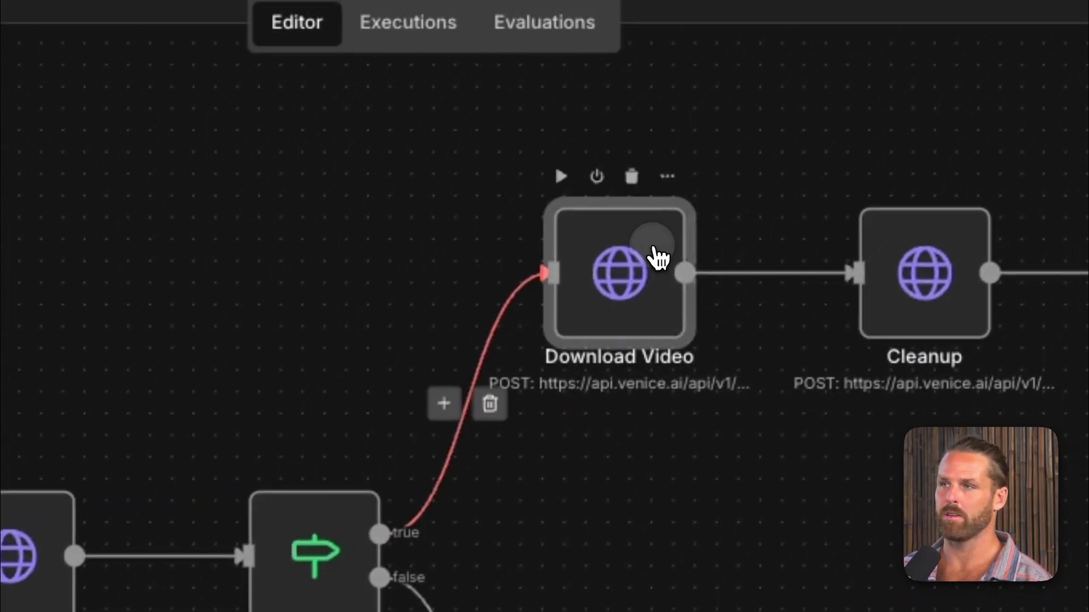
pyautogui.click(884, 278)
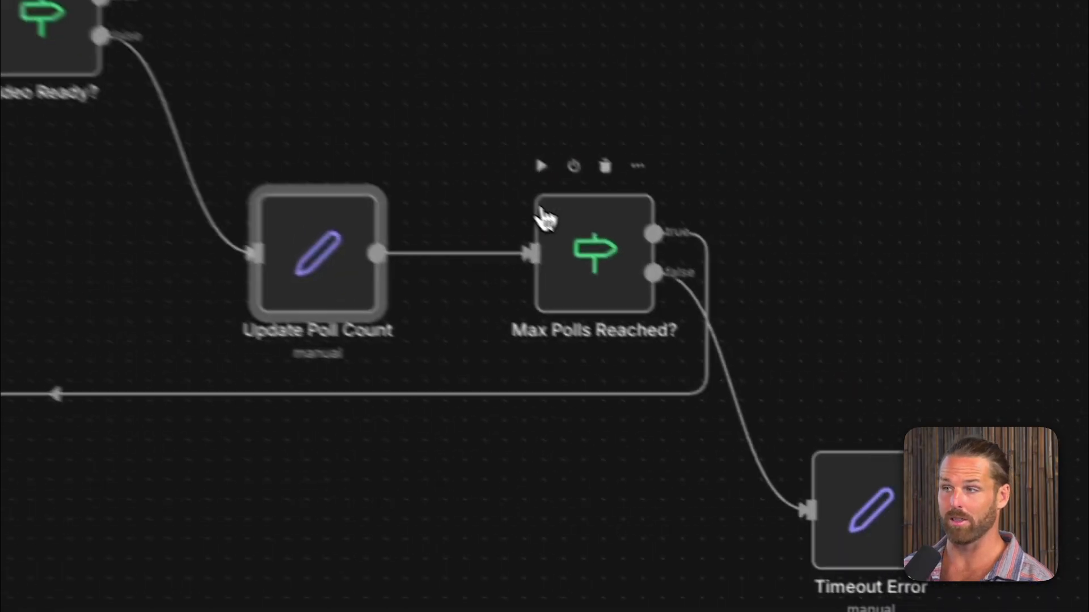
pyautogui.click(539, 230)
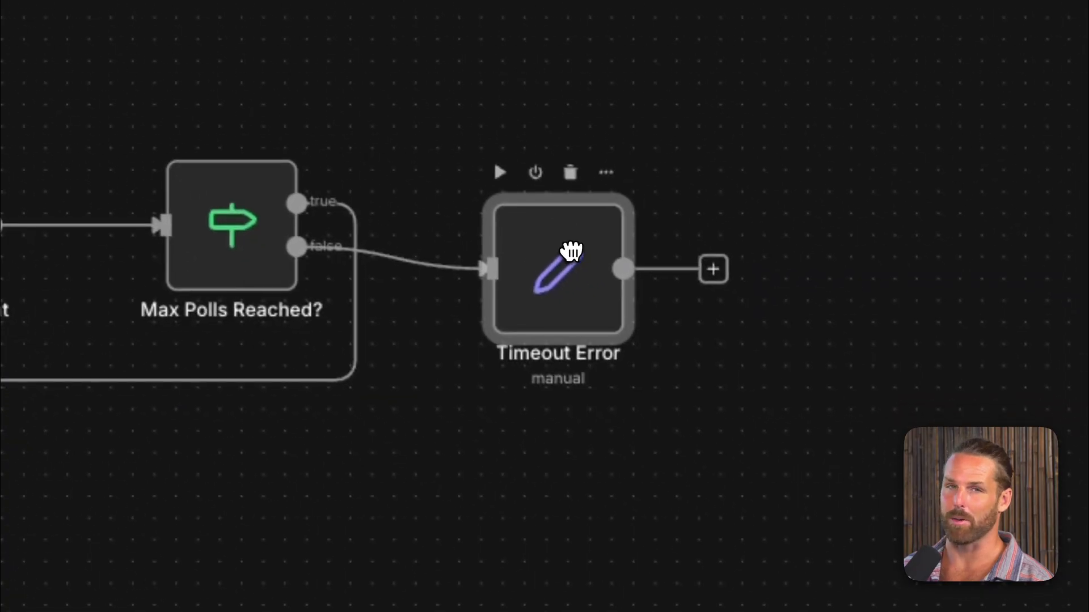
pyautogui.moveTo(571, 251); pyautogui.dragTo(584, 389)
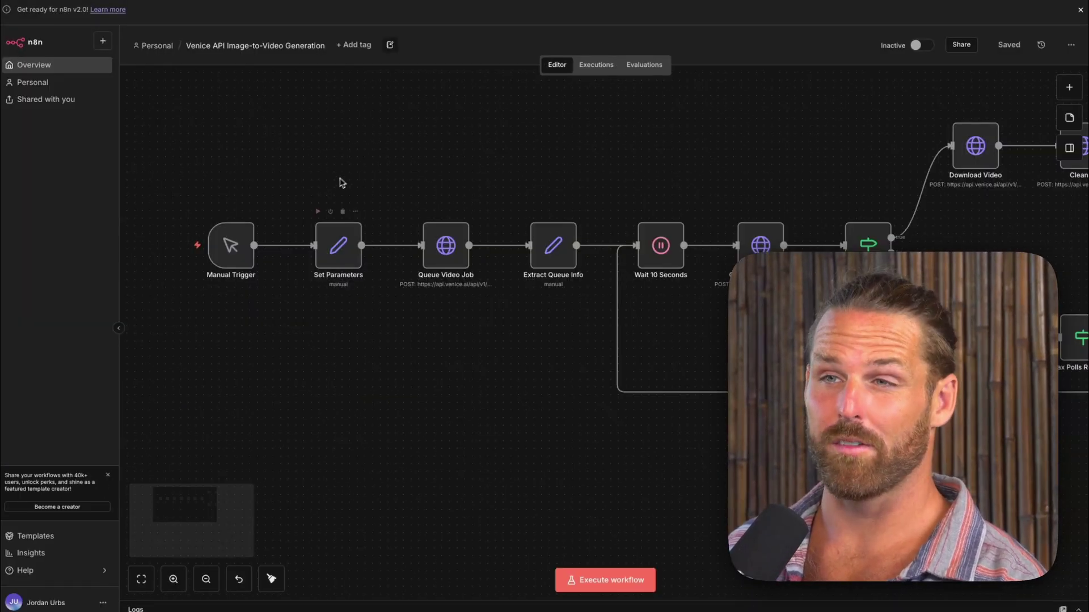
# Execute the workflow from the Manual Trigger and follow the run through the polling loop to Download Video, Cleanup and Success.
pyautogui.moveTo(228, 243)
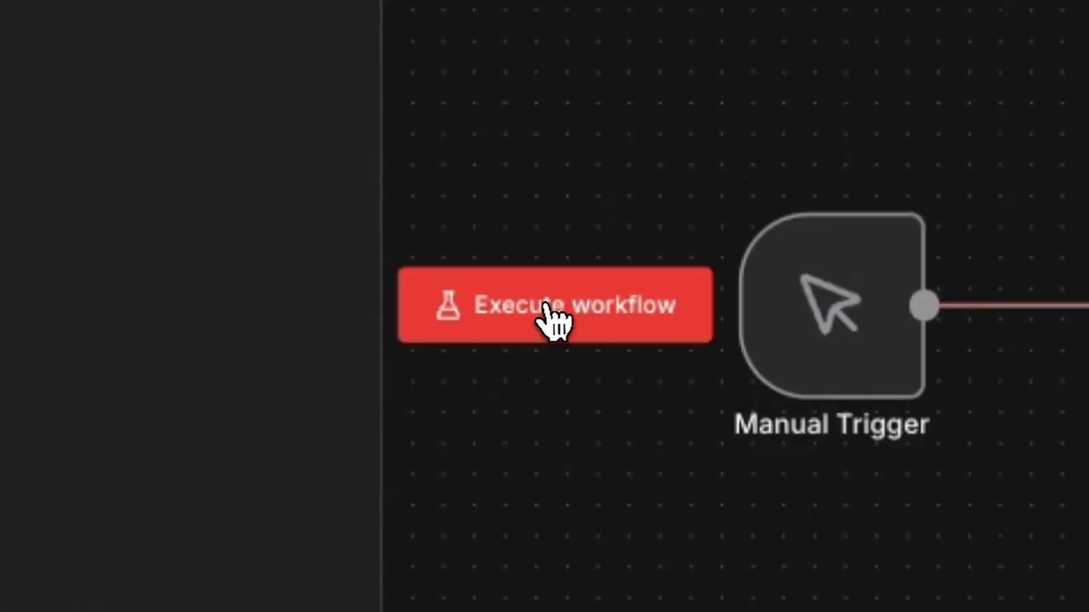
pyautogui.click(545, 309)
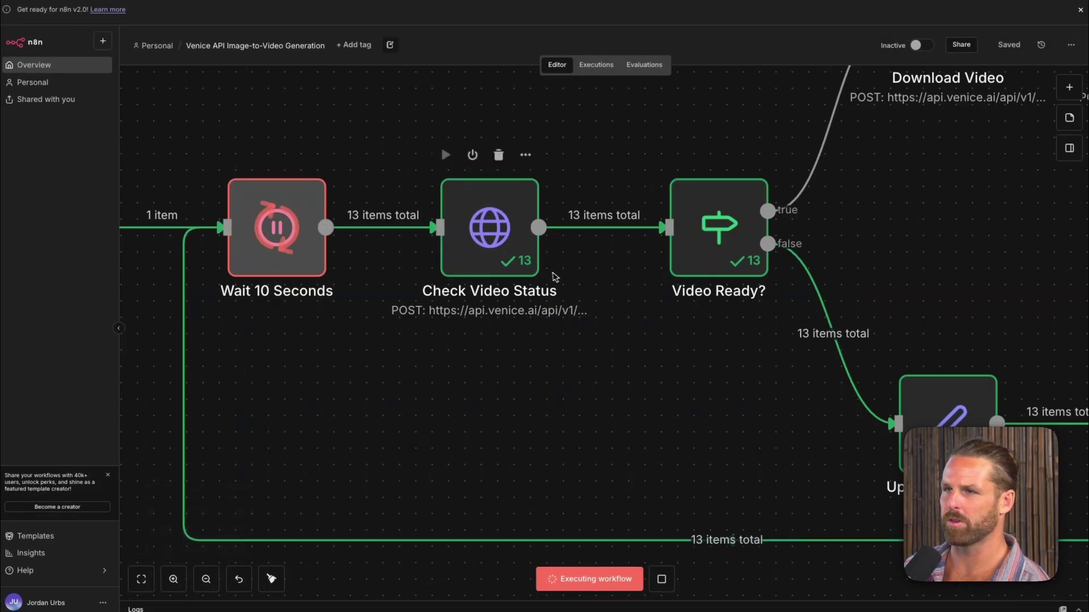
pyautogui.scroll(-3, 528, 274)
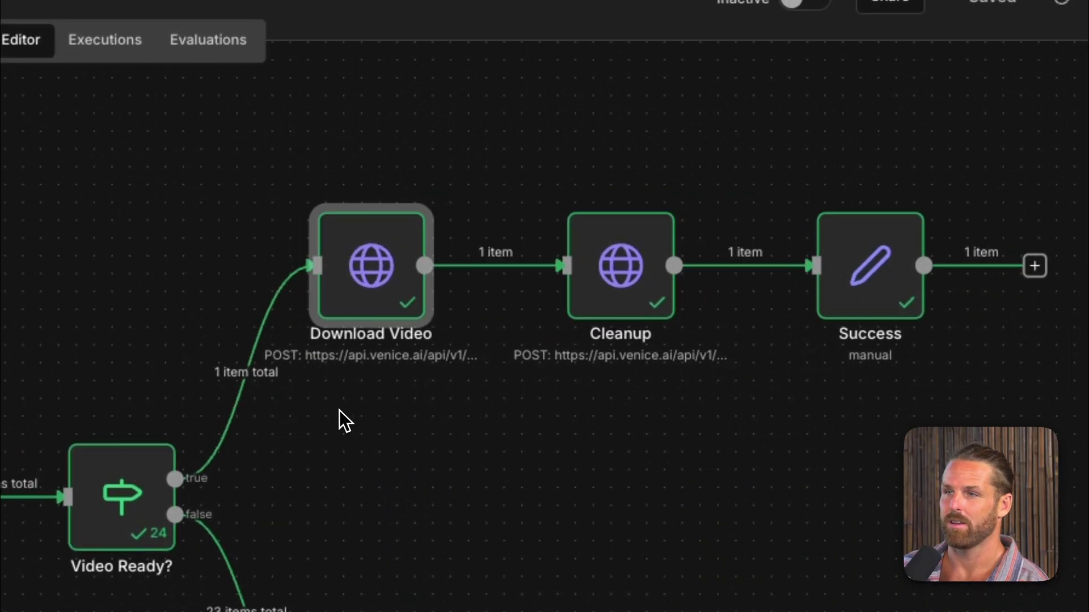
pyautogui.hscroll(-2, 339, 410)
pyautogui.hscroll(3, 338, 410)
pyautogui.click(339, 410)
pyautogui.scroll(-1, 454, 431)
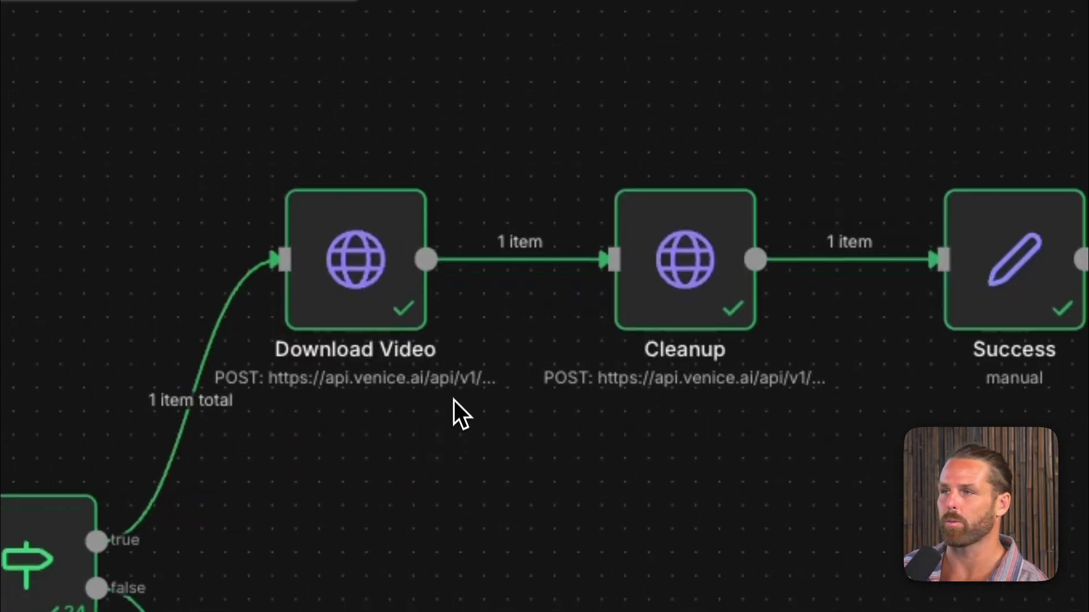
pyautogui.hscroll(2, 454, 392)
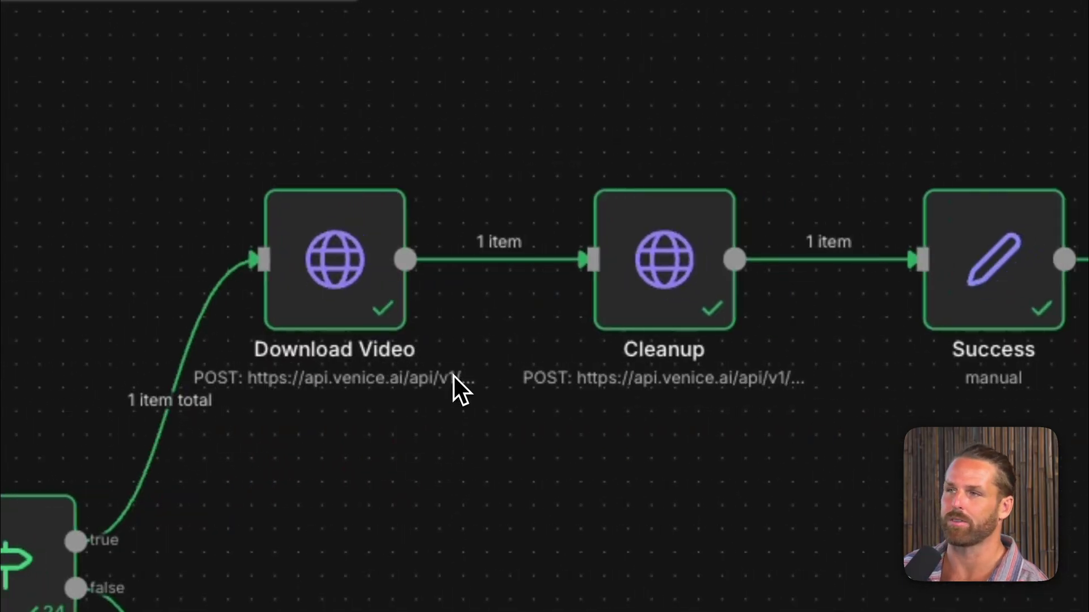
# Download data.mp4 from the Download Video node's output and play the generated video.
pyautogui.doubleClick(384, 289)
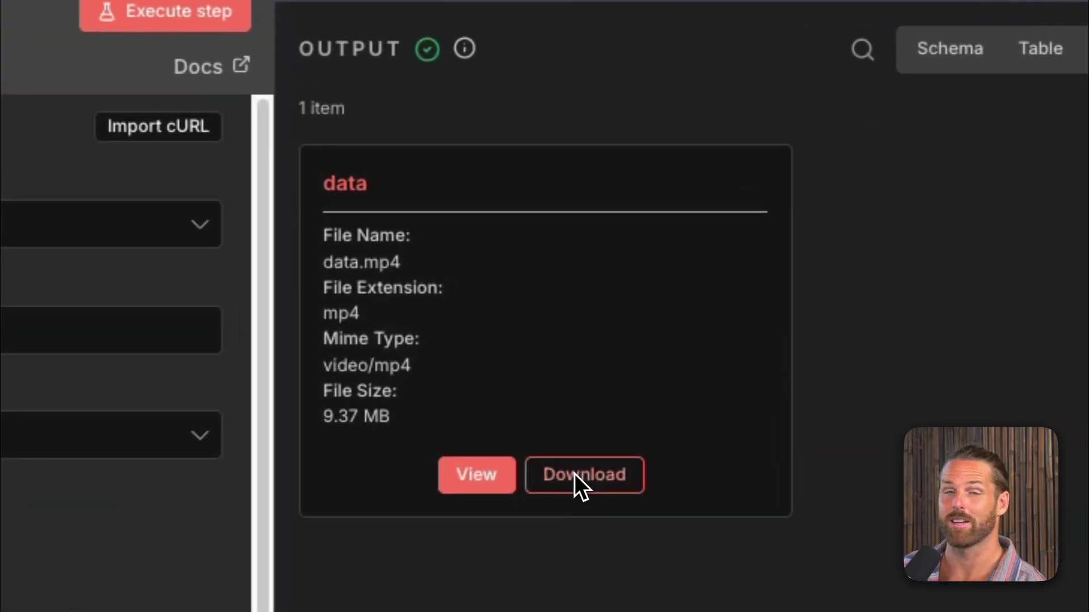
pyautogui.click(869, 329)
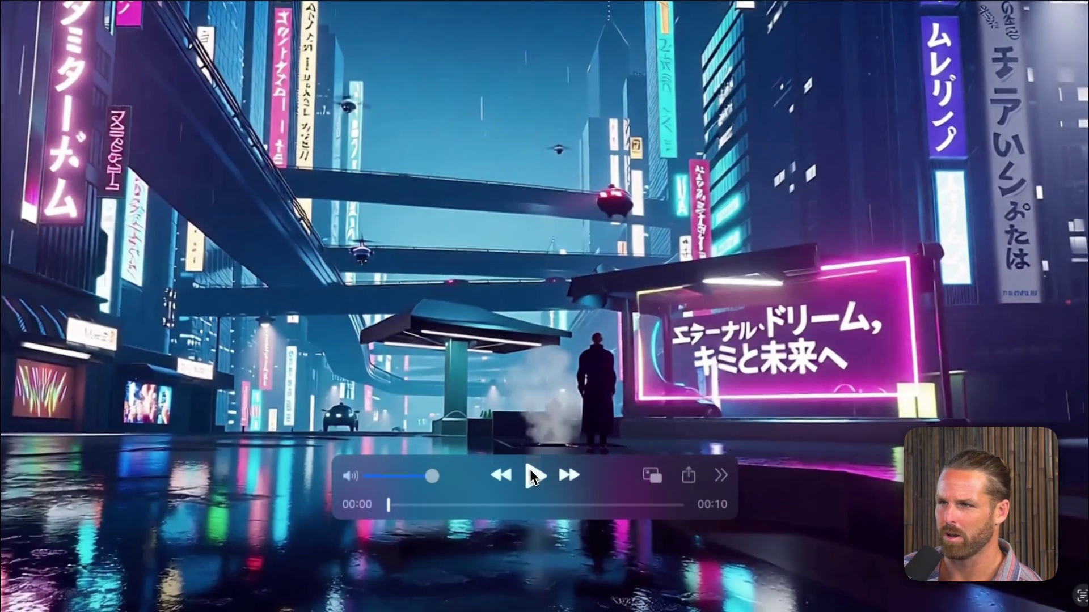
pyautogui.click(533, 475)
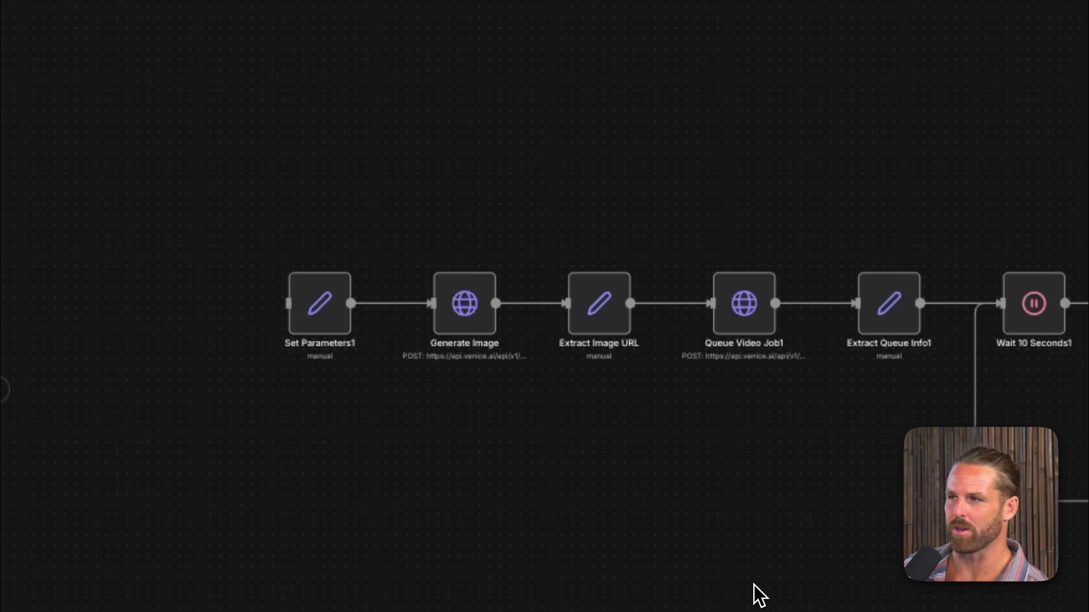
# Move the Manual Trigger in front of the Set Parameters1 node in the image-to-video workflow and connect the two.
pyautogui.scroll(3, 736, 468)
pyautogui.hscroll(-5, 727, 428)
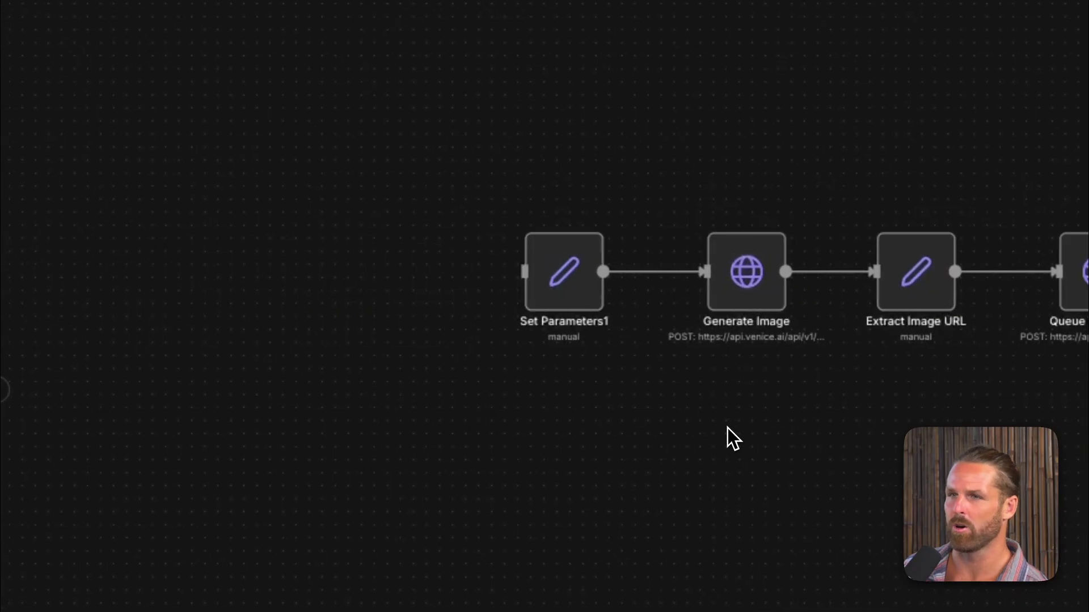
pyautogui.hscroll(1, 508, 380)
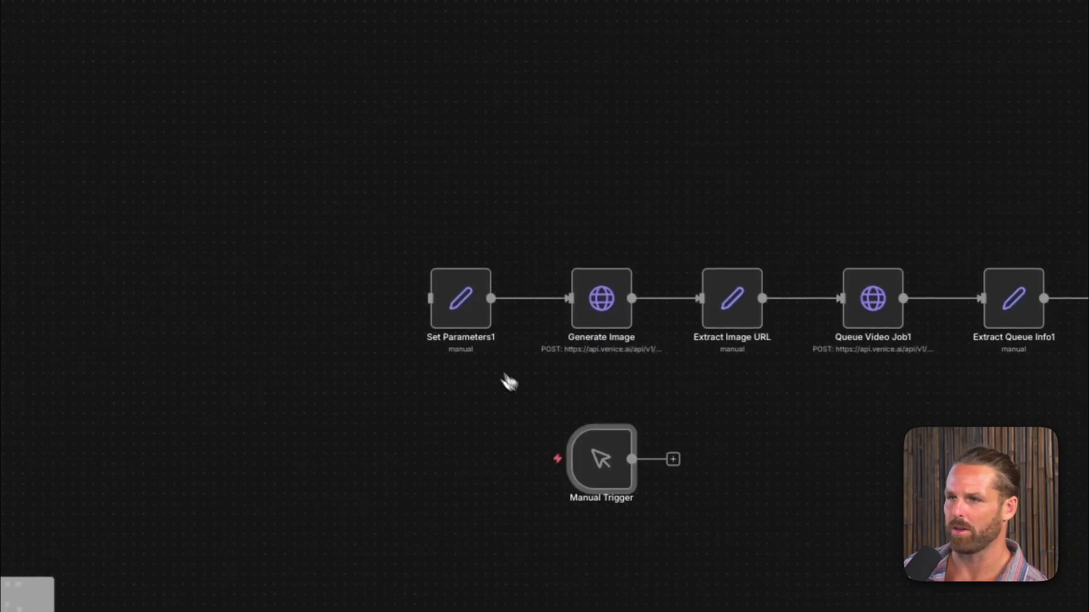
pyautogui.moveTo(620, 446); pyautogui.dragTo(350, 295)
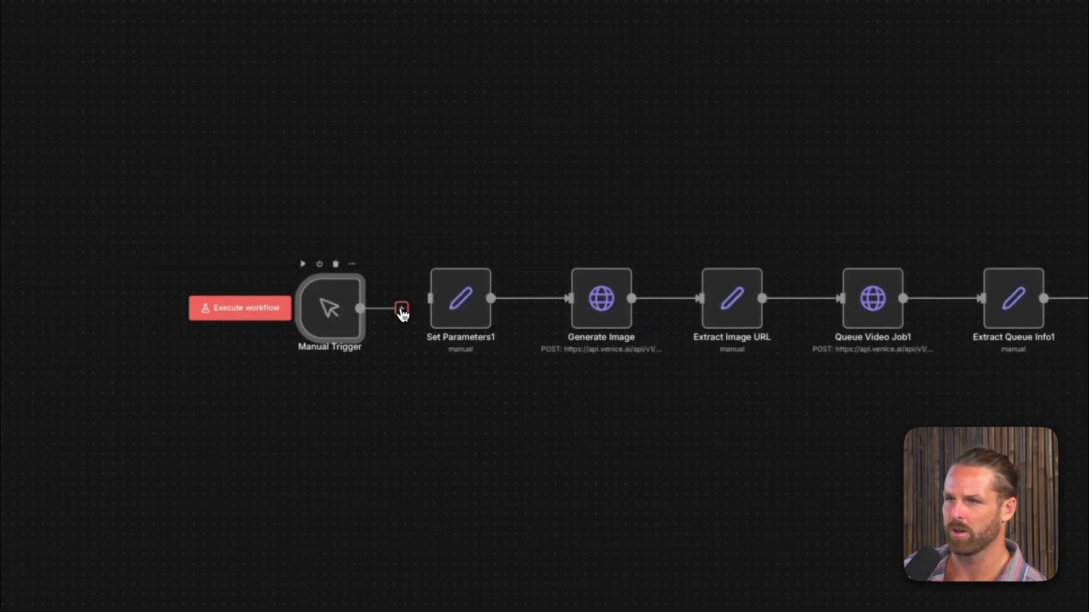
pyautogui.scroll(5, 459, 318)
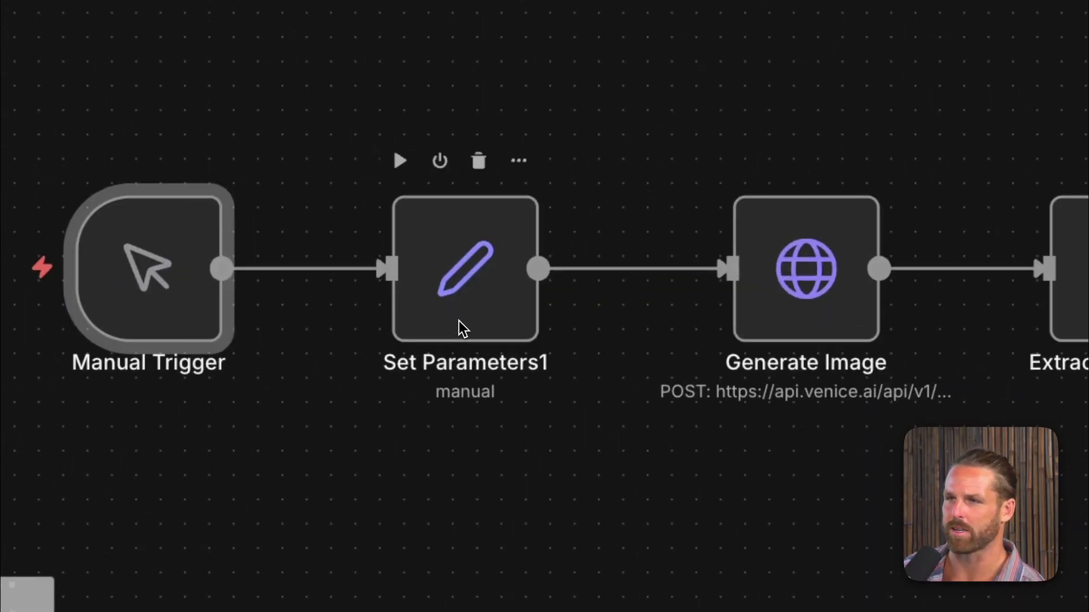
# Review the api_key, image_prompt, video_prompt and model fields in the Set Parameters1 node.
pyautogui.doubleClick(463, 335)
pyautogui.doubleClick(581, 340)
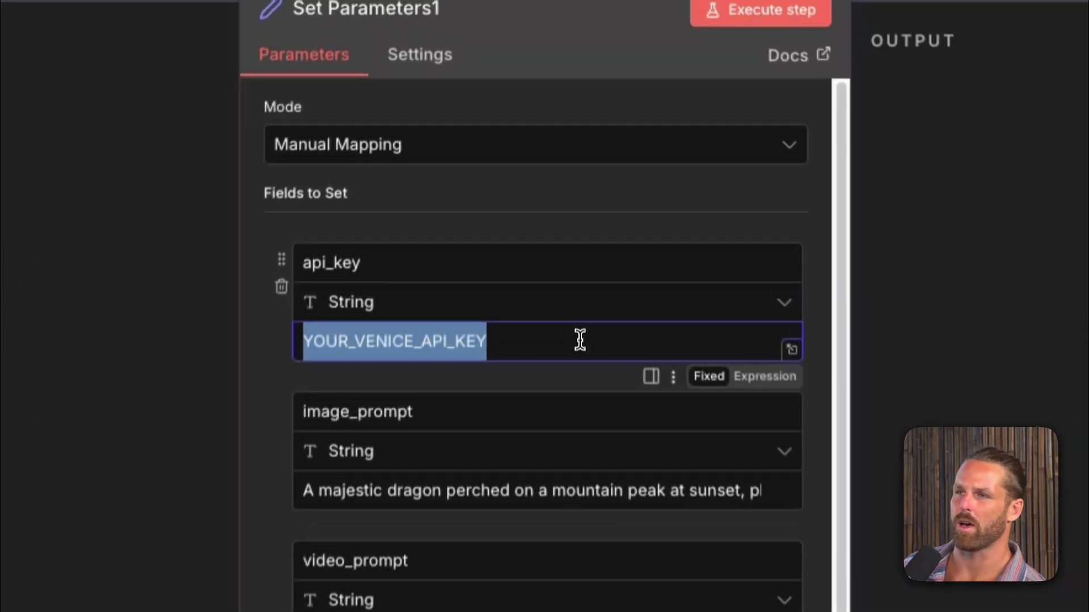
pyautogui.click(581, 363)
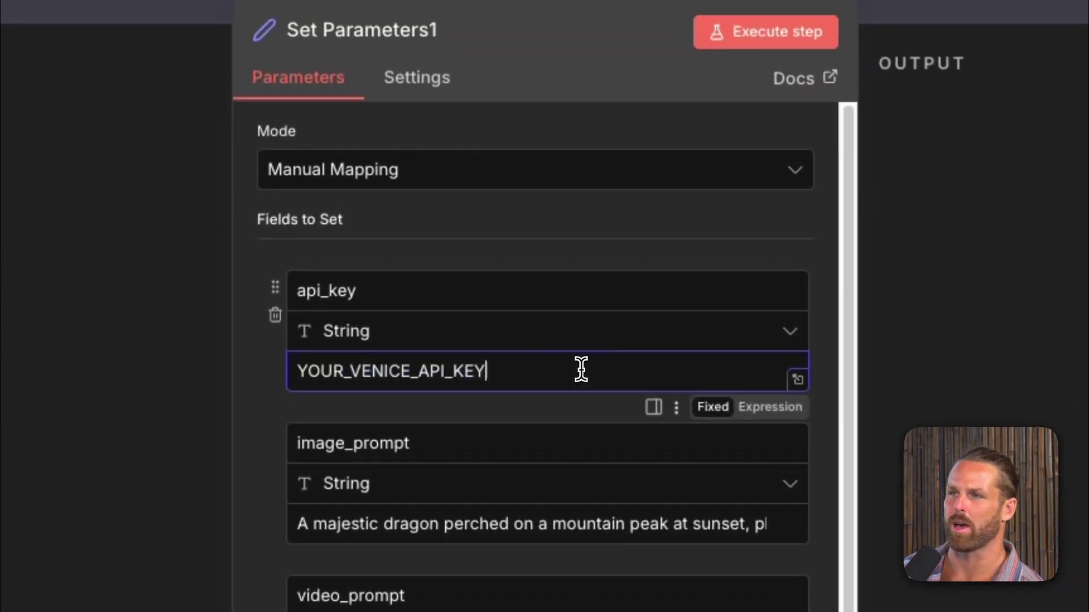
pyautogui.scroll(-1, 580, 370)
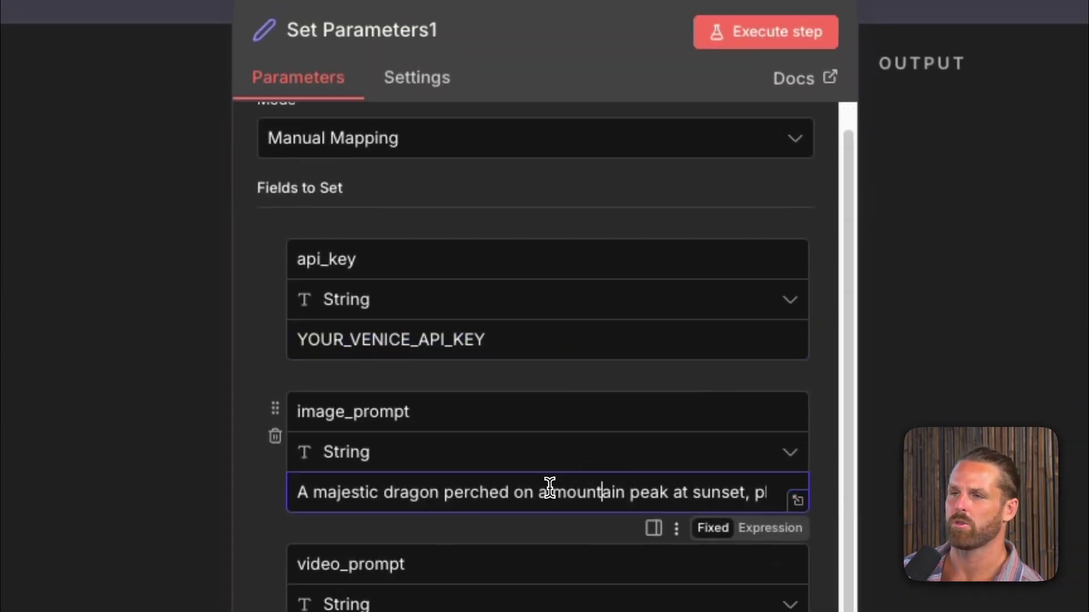
pyautogui.scroll(-5, 547, 486)
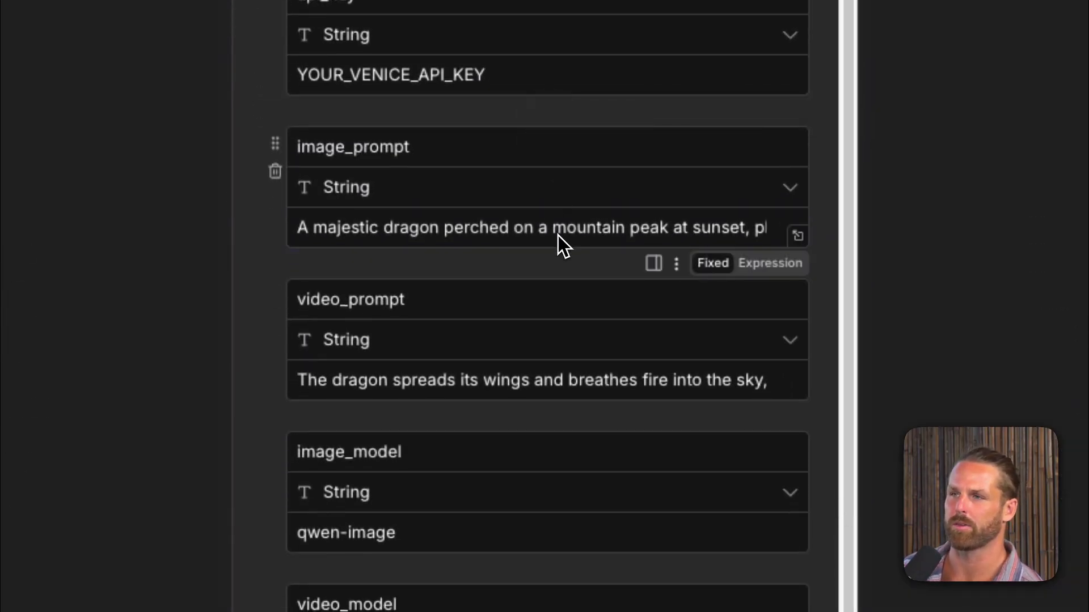
pyautogui.moveTo(606, 230); pyautogui.dragTo(752, 236)
pyautogui.click(752, 235)
pyautogui.scroll(-1, 531, 286)
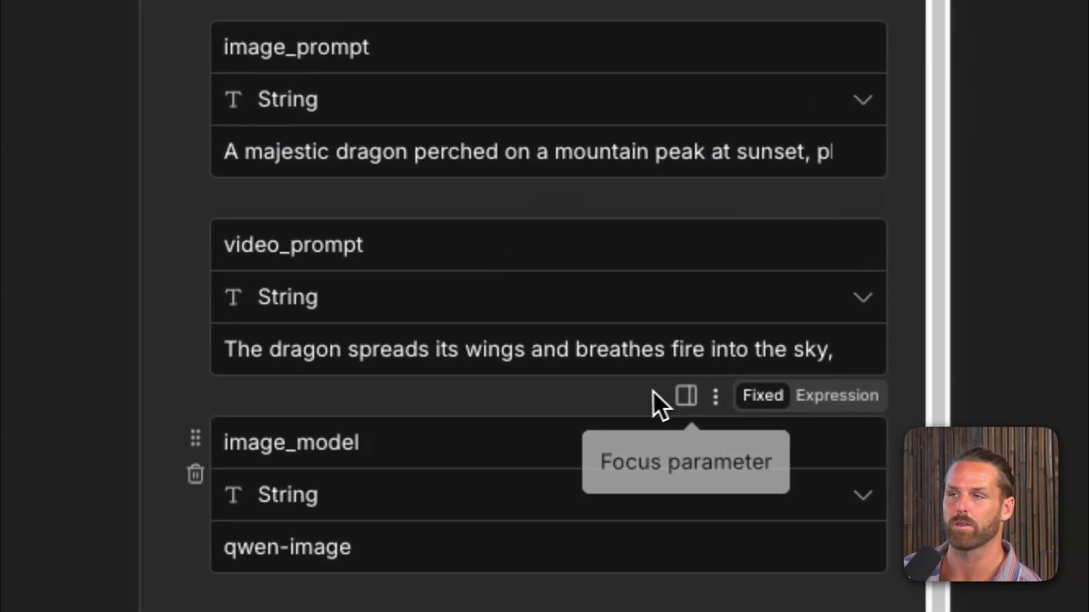
pyautogui.scroll(-1, 605, 400)
pyautogui.scroll(3, 468, 299)
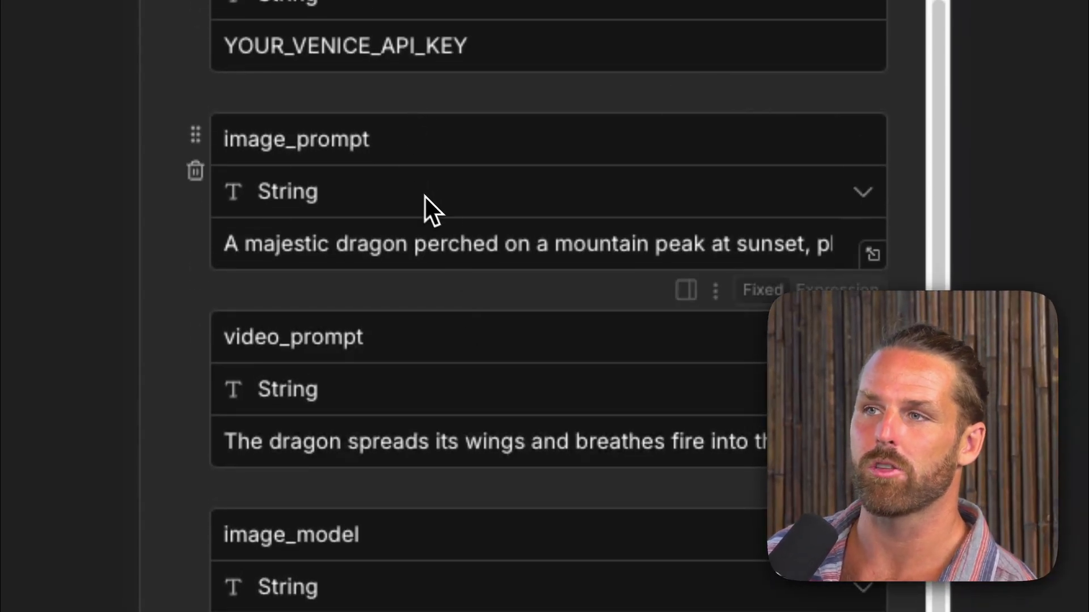
pyautogui.scroll(-7, 418, 382)
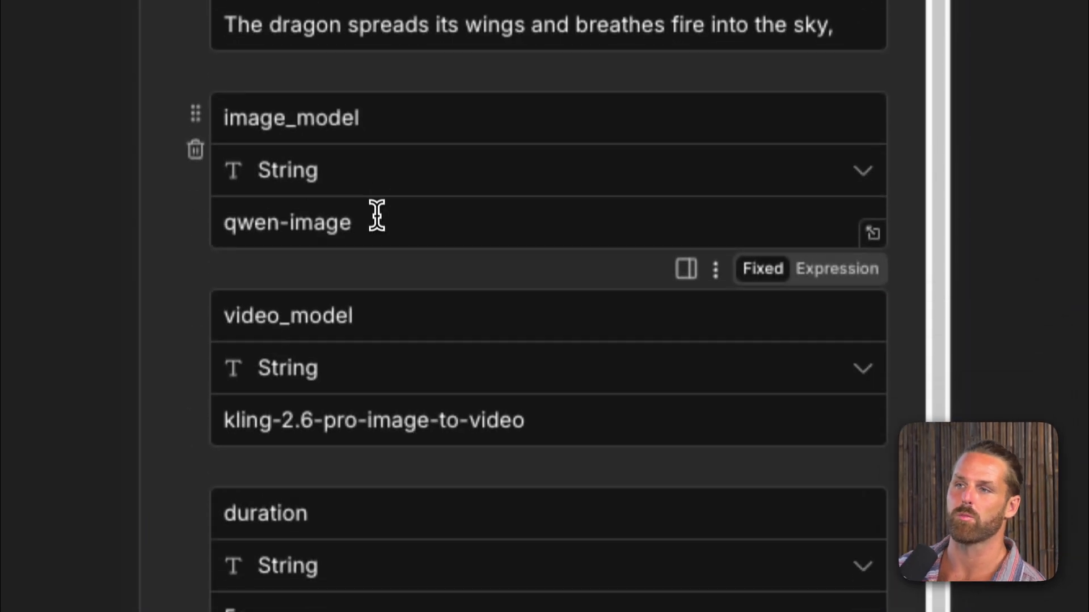
# Set the image_model value in the Set Parameters1 node to nano-banana-pro.
pyautogui.click(377, 207)
pyautogui.moveTo(376, 205); pyautogui.dragTo(66, 197)
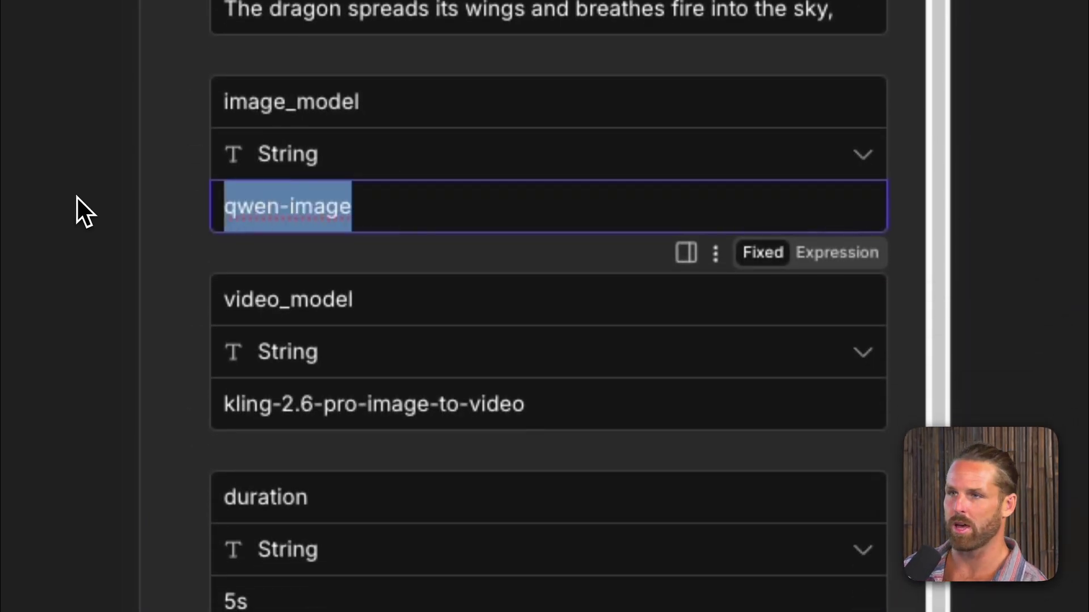
pyautogui.write('nano-banana')
pyautogui.write('-pro')
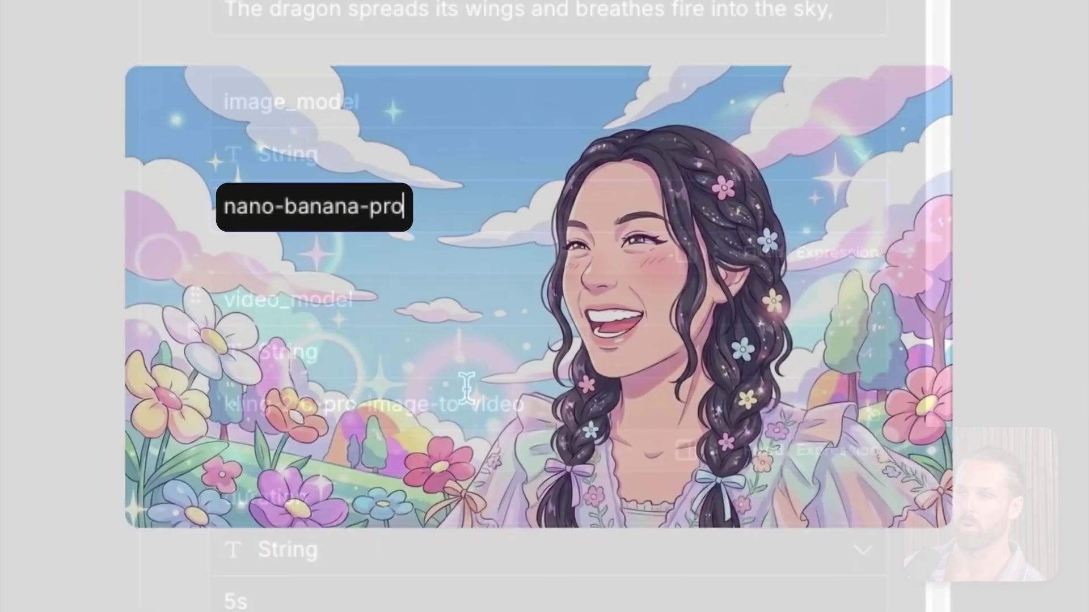
# Set the video_model value to veo3.1-fast-image-to-video, select the api_key placeholder and return to the workflow canvas.
pyautogui.click(461, 406)
pyautogui.hotkey('ctrl', 'a')
pyautogui.press('BackSpace')
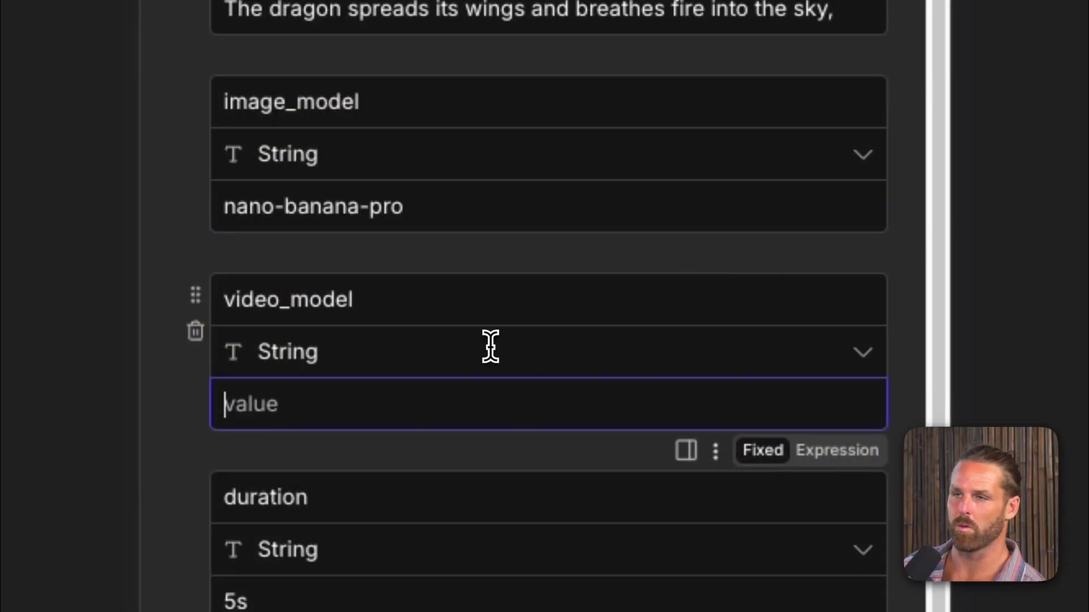
pyautogui.write('veo3.1-fast-image-to-video')
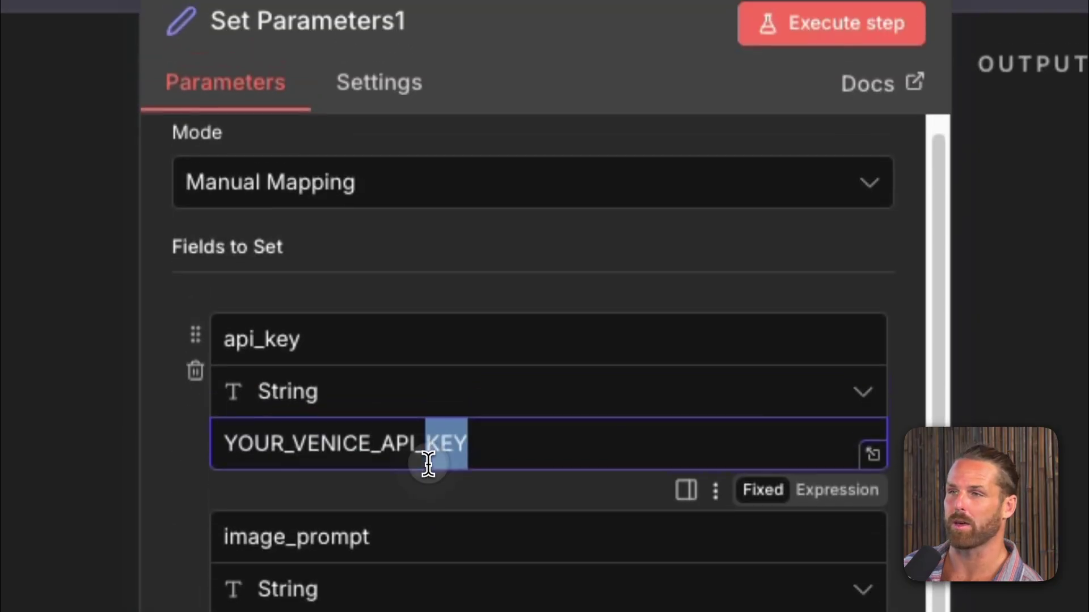
pyautogui.doubleClick(427, 461)
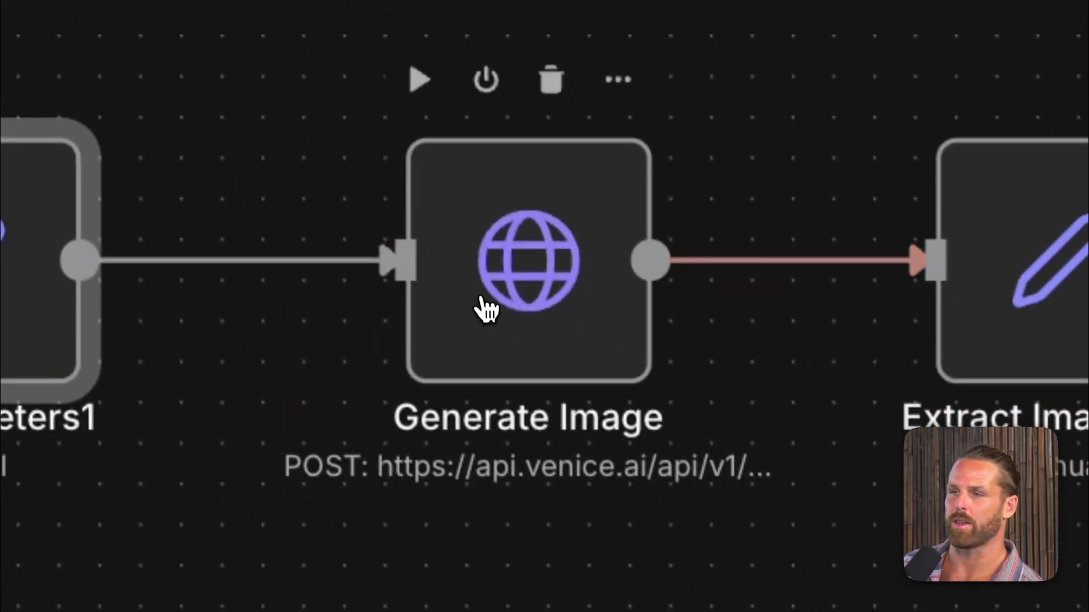
# Review the request settings and header parameters of the Generate Image node, then select the Extract Image URL node.
pyautogui.doubleClick(485, 306)
pyautogui.scroll(-10, 520, 46)
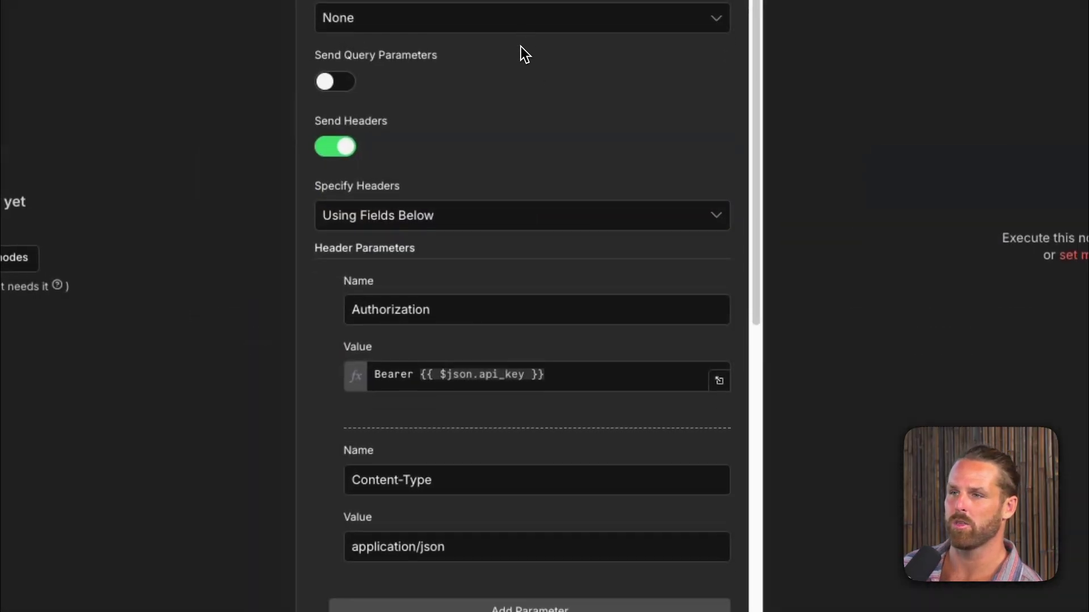
pyautogui.click(617, 237)
pyautogui.scroll(-1, 607, 244)
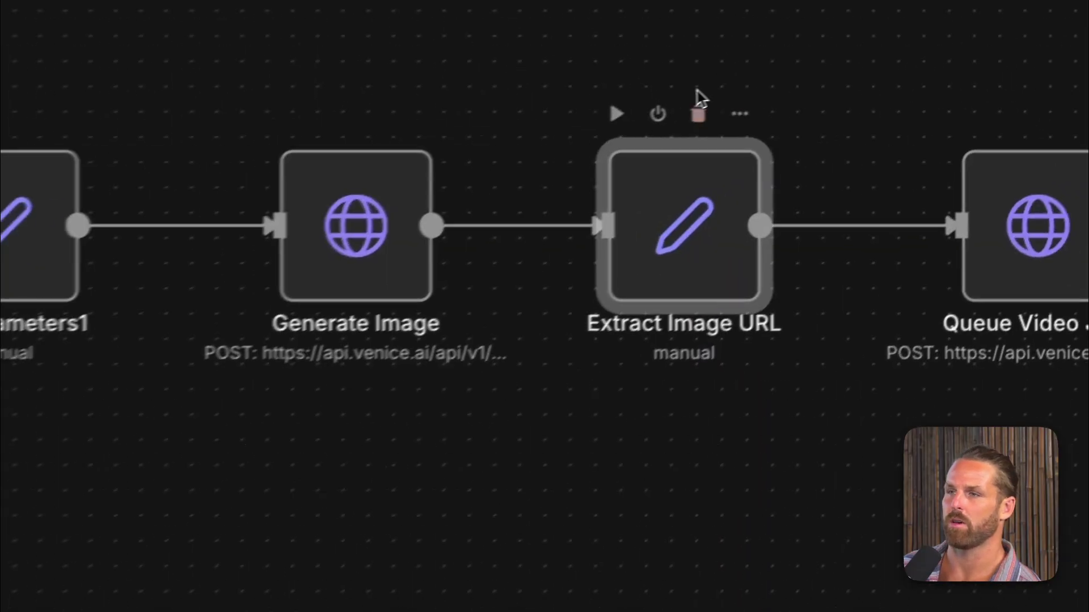
# Inspect the JSON body of the Queue Video Job1 node, covering model, prompt, image_url and duration, and return to the canvas.
pyautogui.hscroll(10, 573, 318)
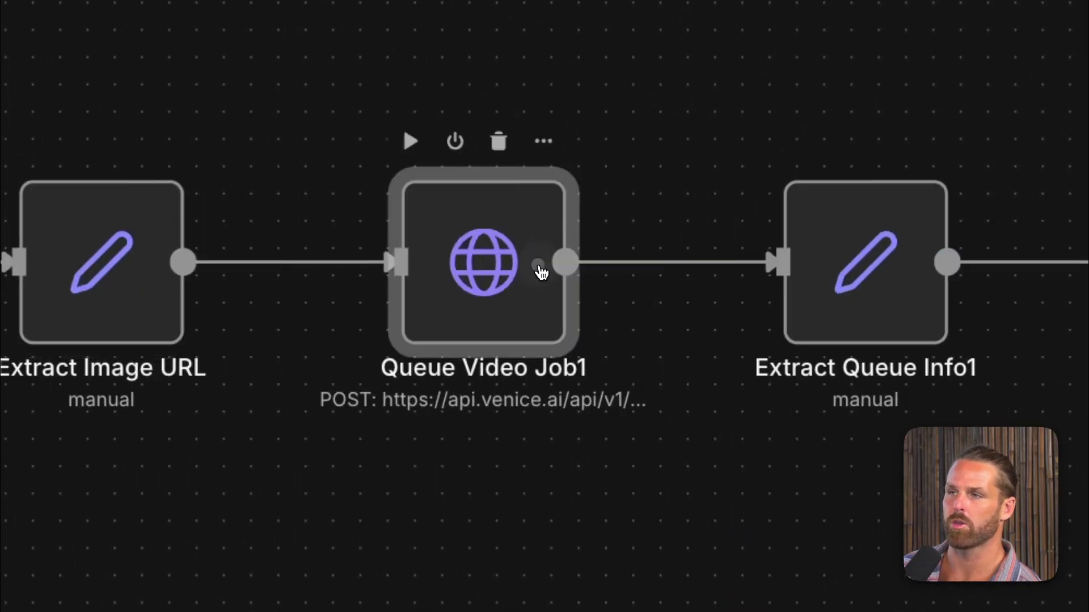
pyautogui.doubleClick(539, 267)
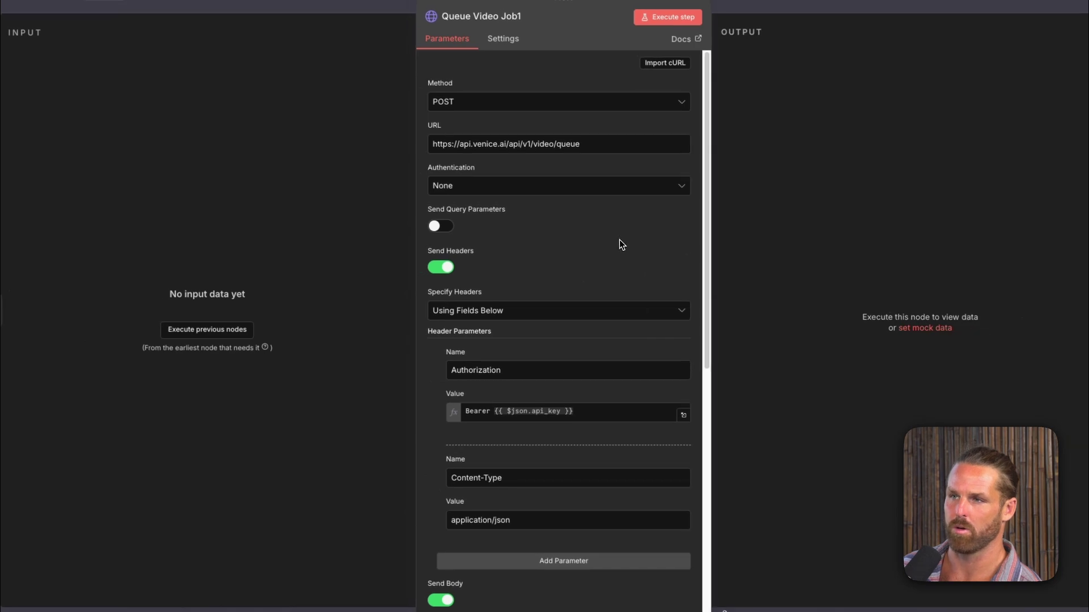
pyautogui.scroll(-8, 619, 244)
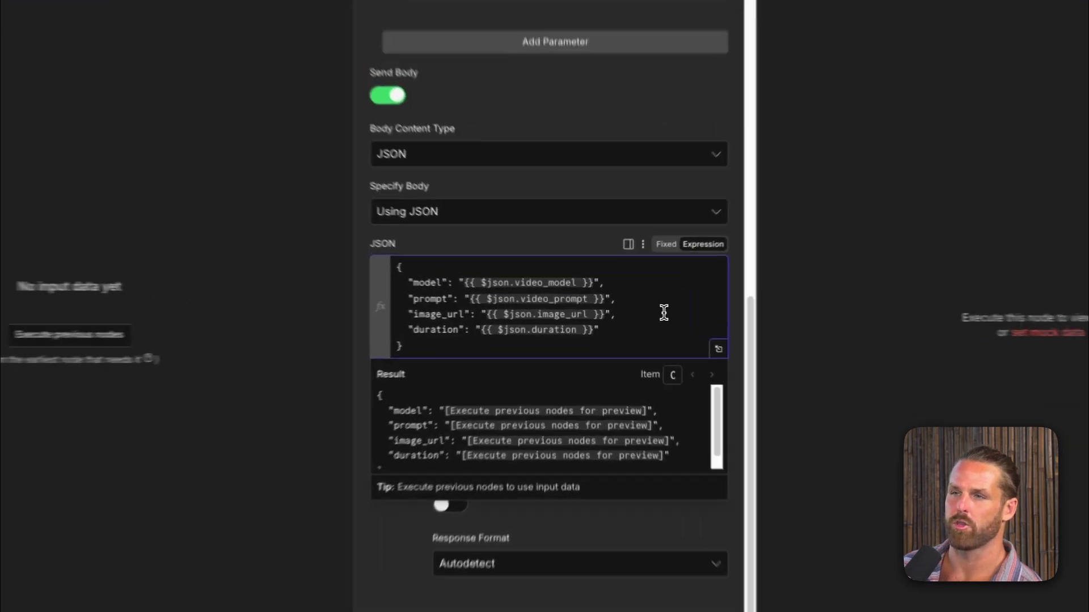
pyautogui.click(663, 312)
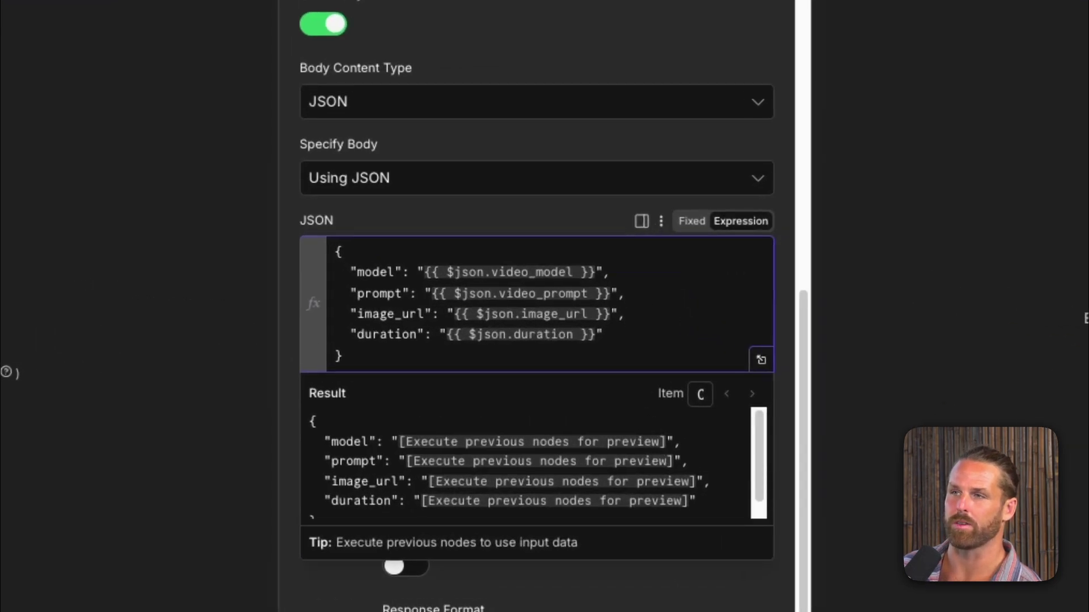
pyautogui.press('Escape')
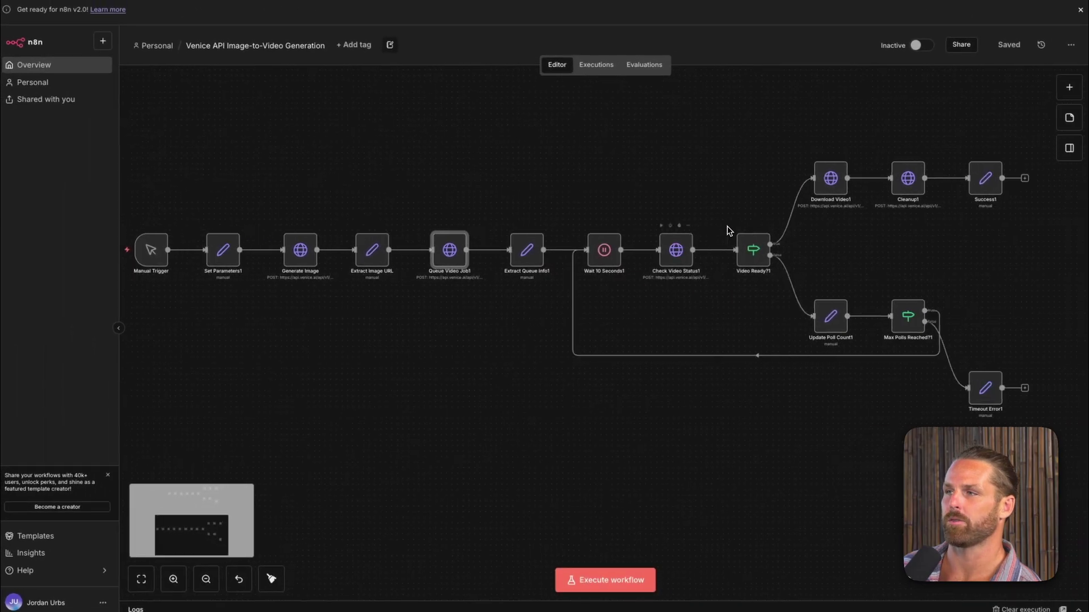
# Execute the Venice API Image-to-Video Generation workflow from its Manual Trigger.
pyautogui.hscroll(-3, 728, 230)
pyautogui.hscroll(-5, 652, 260)
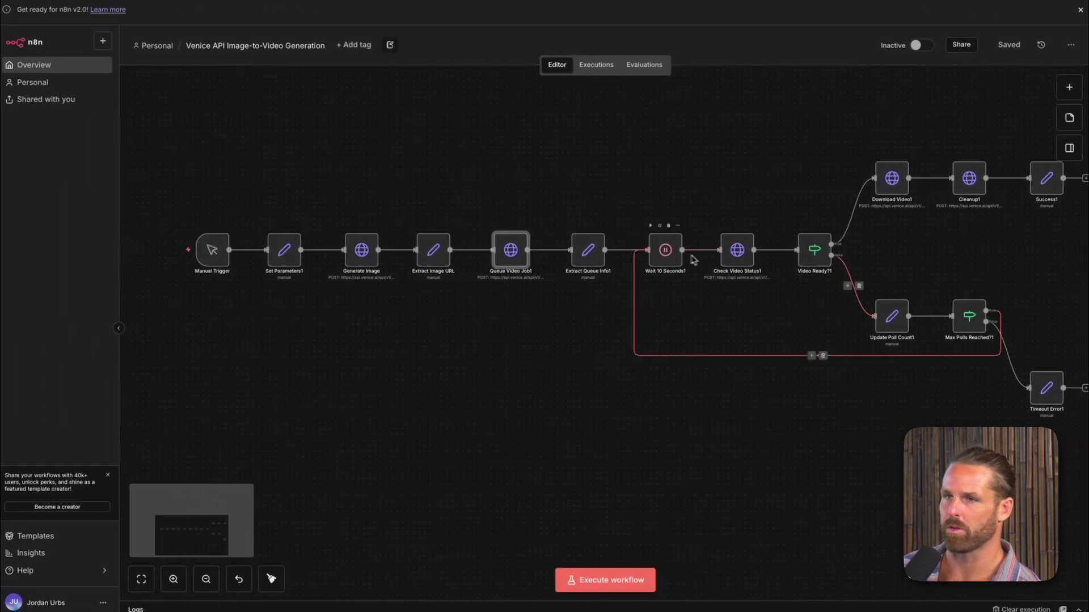
pyautogui.scroll(3, 297, 377)
pyautogui.scroll(-1, 321, 499)
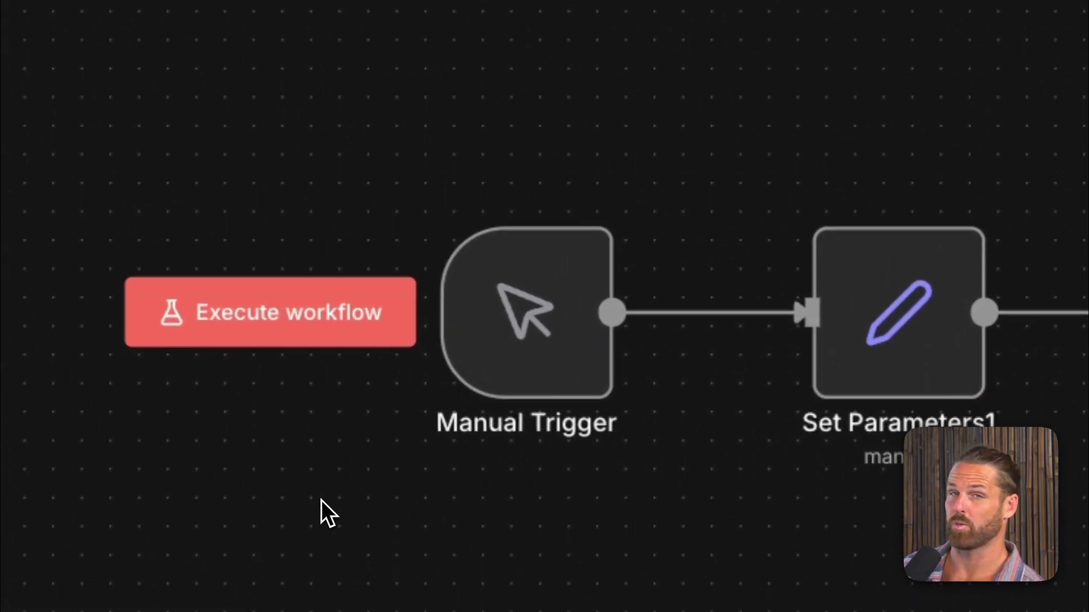
pyautogui.click(304, 323)
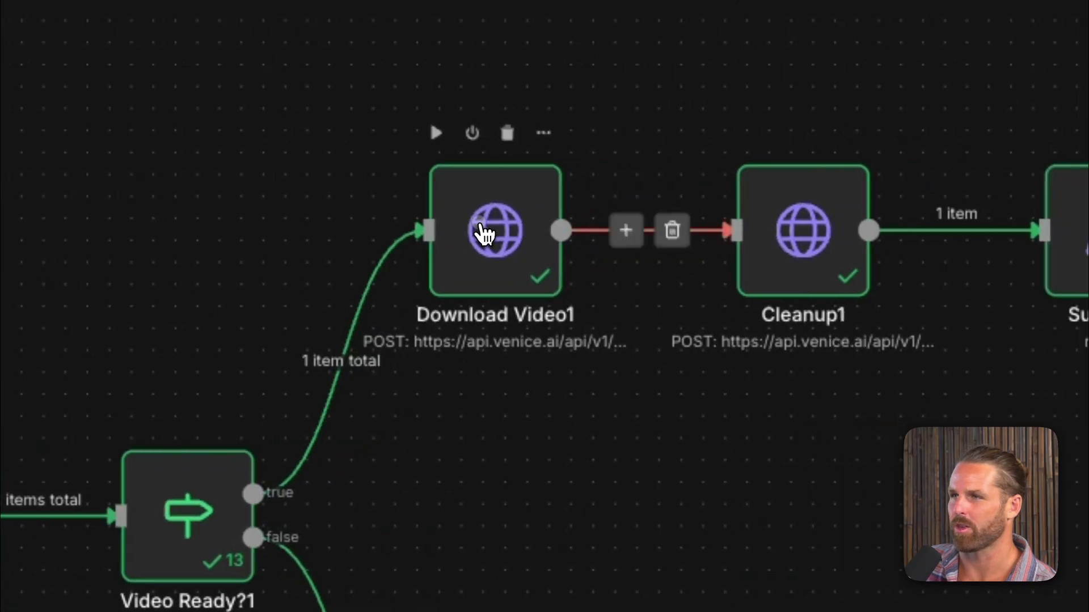
# Open the Download Video1 node's output and play the generated data.mp4 video.
pyautogui.doubleClick(579, 227)
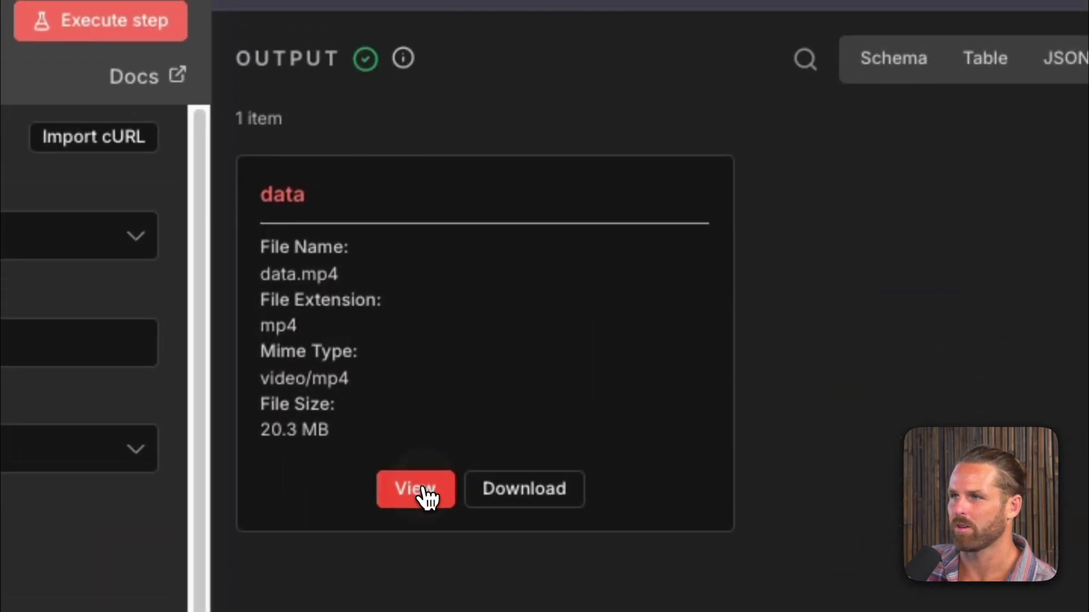
pyautogui.click(416, 488)
pyautogui.click(58, 515)
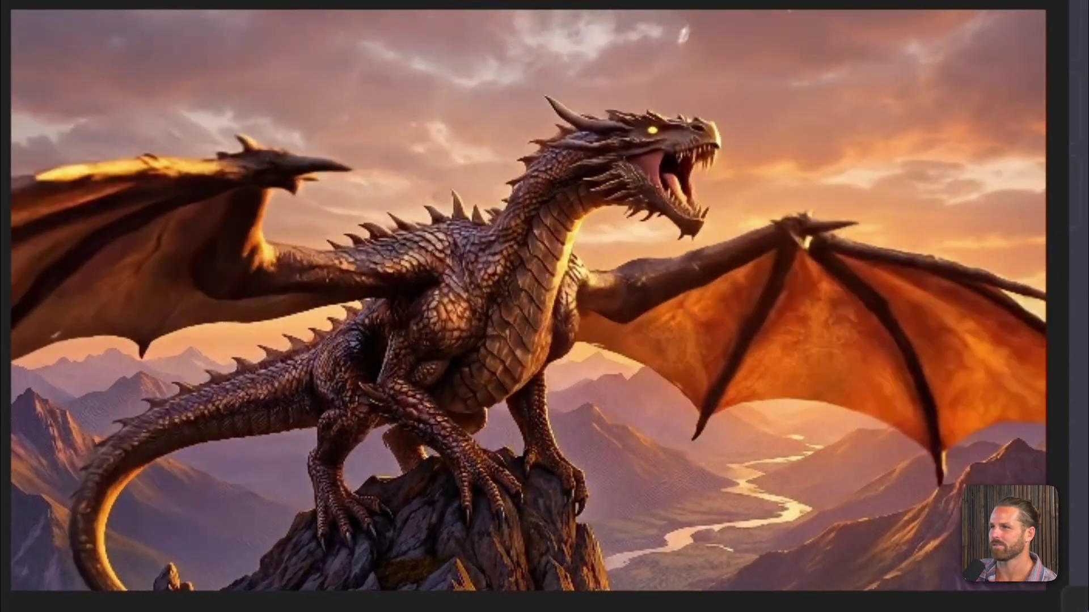